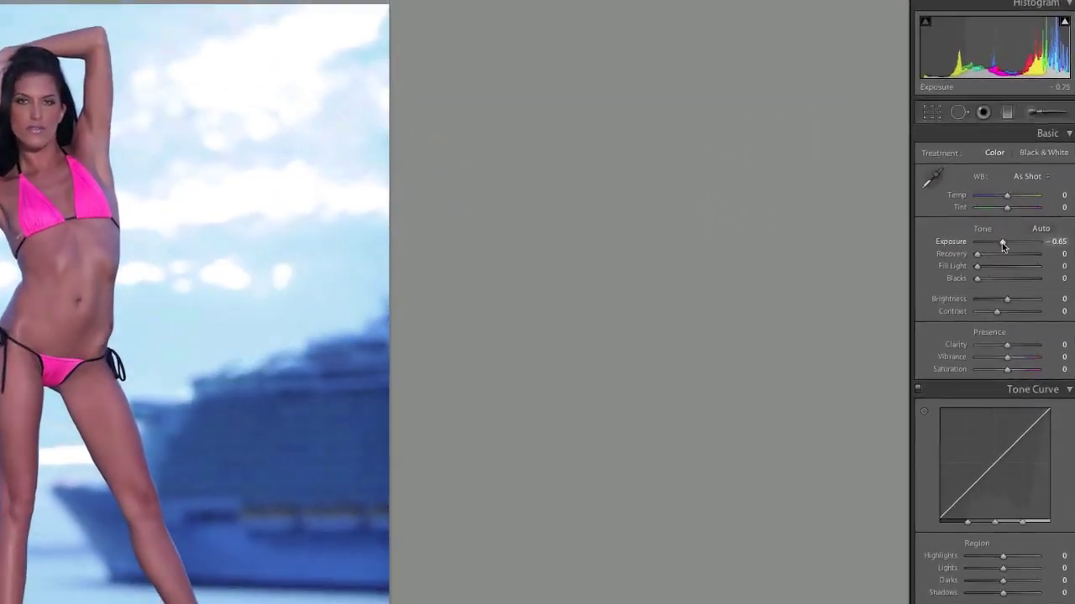
- Set Temp +32, Recovery 65, Fill Light 10 and Blacks 17 in Lightroom's Basic panel
left_click_drag(1006, 195, 1016, 196)
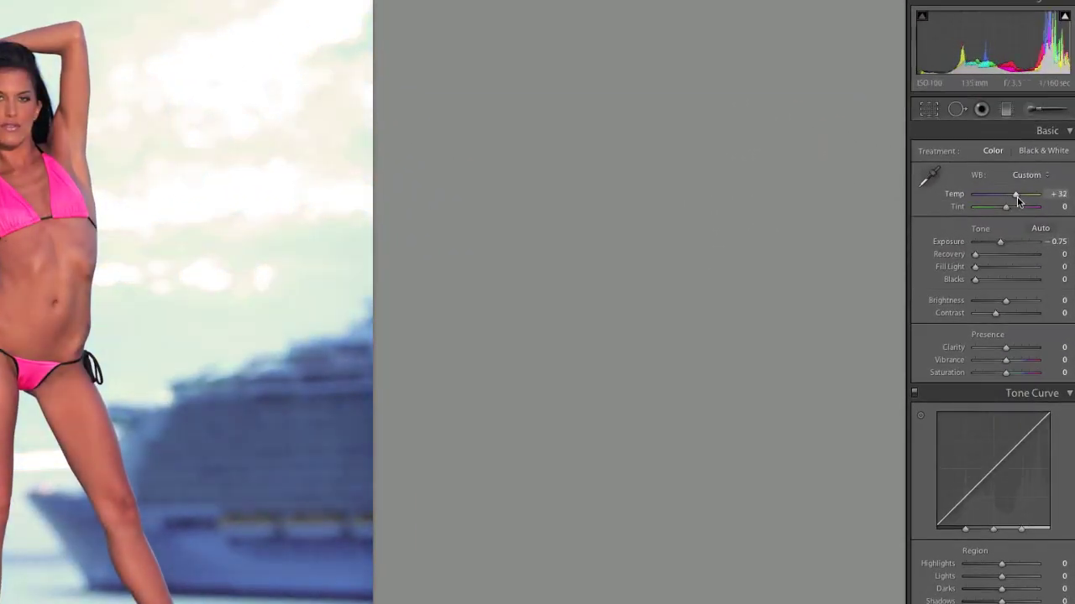
left_click_drag(974, 254, 1016, 258)
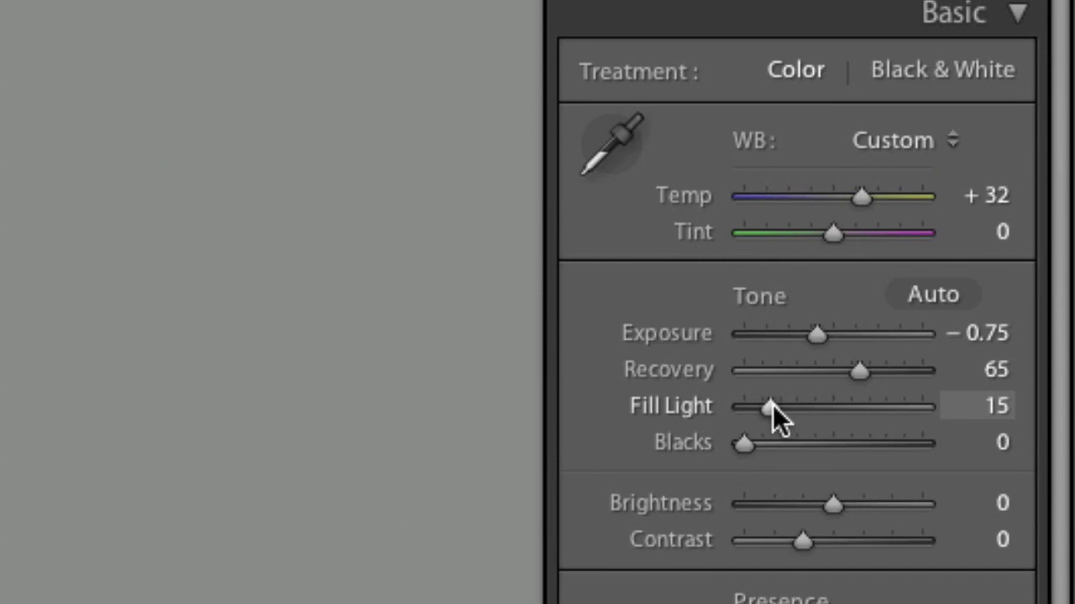
left_click_drag(772, 404, 764, 404)
left_click_drag(762, 456, 771, 454)
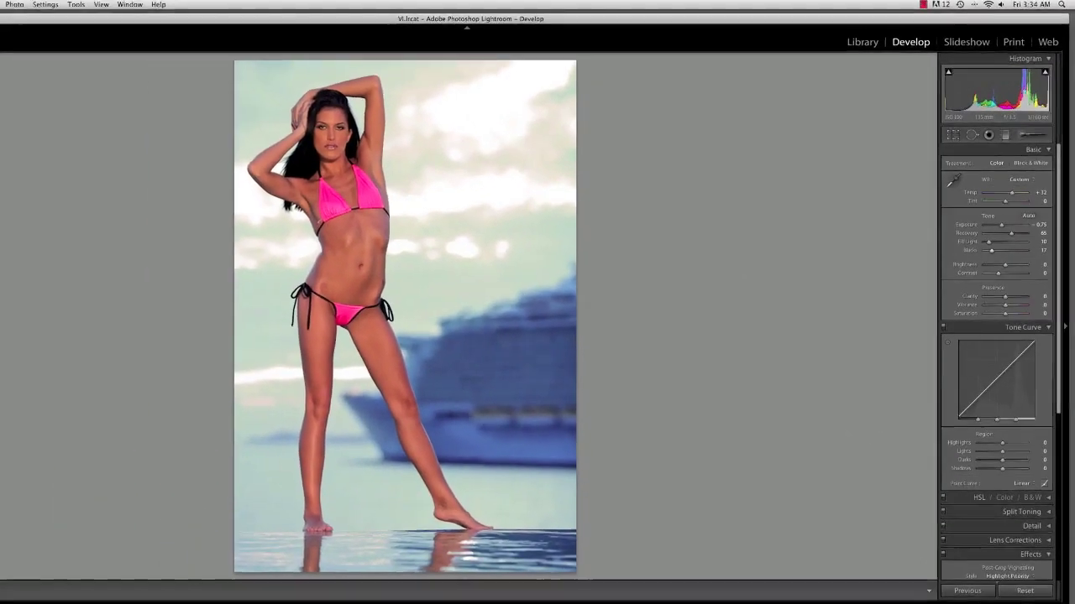
- Send the photo from Lightroom to Photoshop for editing
left_click(57, 4)
mouse_move(76, 52)
left_click(227, 52)
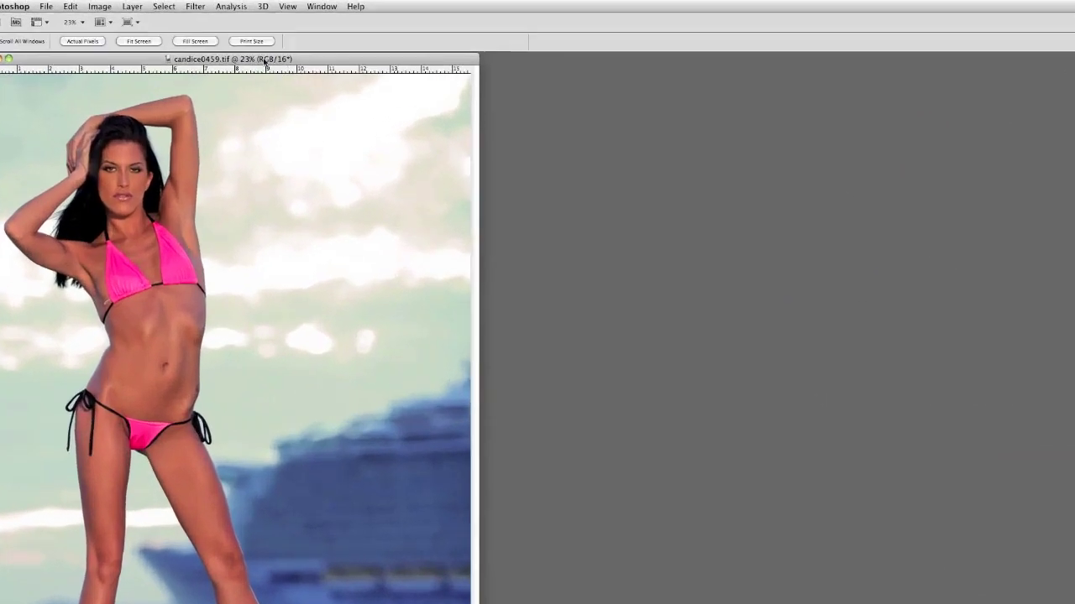
- Duplicate the Background layer to create a Background copy
left_click(131, 4)
left_click(151, 23)
left_click(955, 458)
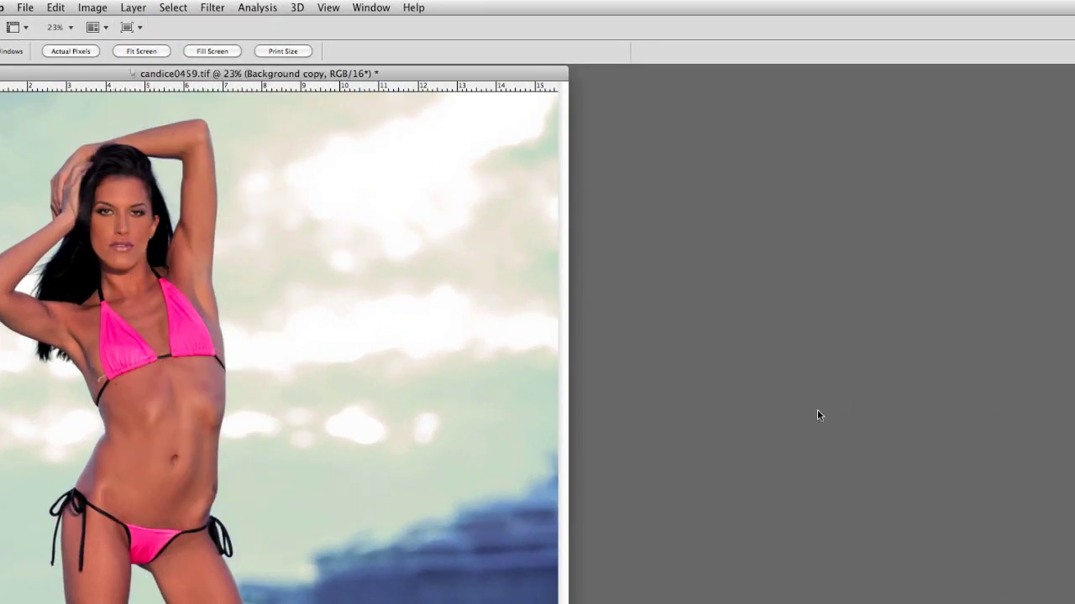
- Sharpen the copy with Unsharp Mask at 50%, radius 1.0 pixel, threshold 1
left_click(213, 8)
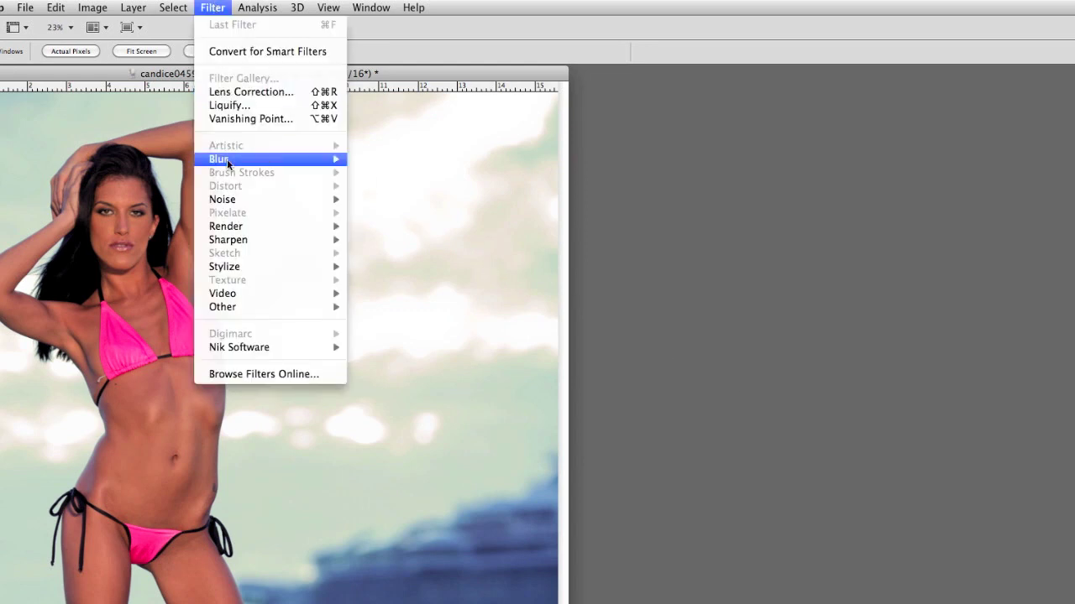
mouse_move(234, 295)
mouse_move(331, 243)
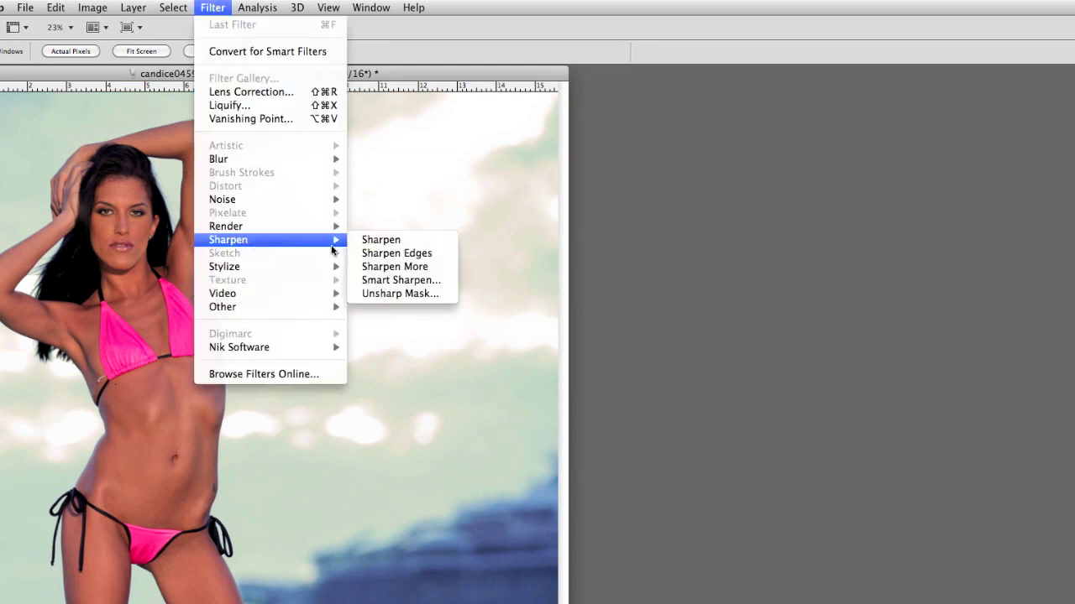
left_click(394, 294)
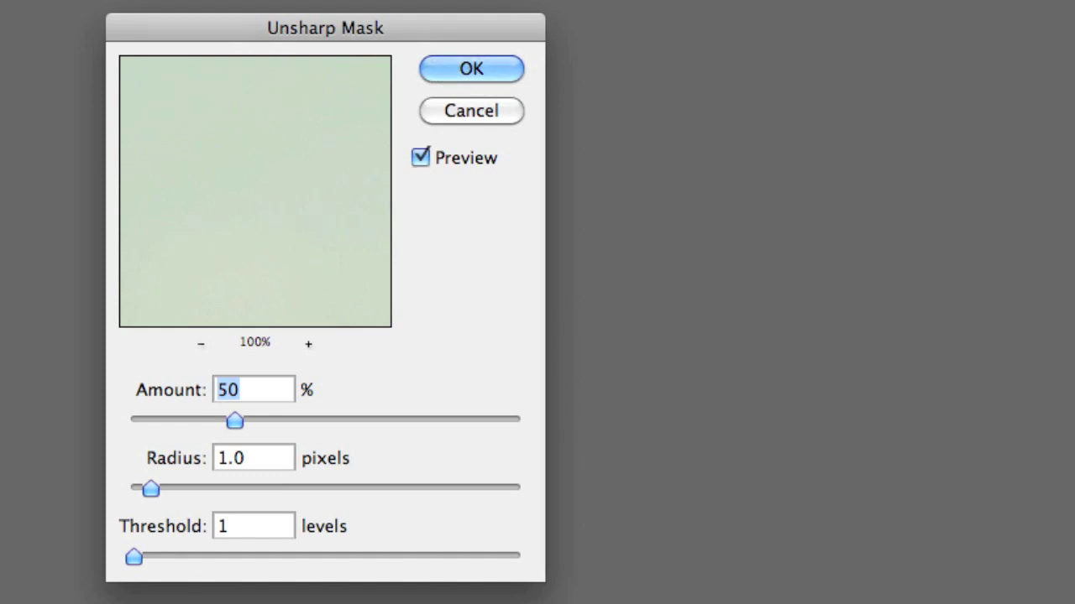
left_click(455, 78)
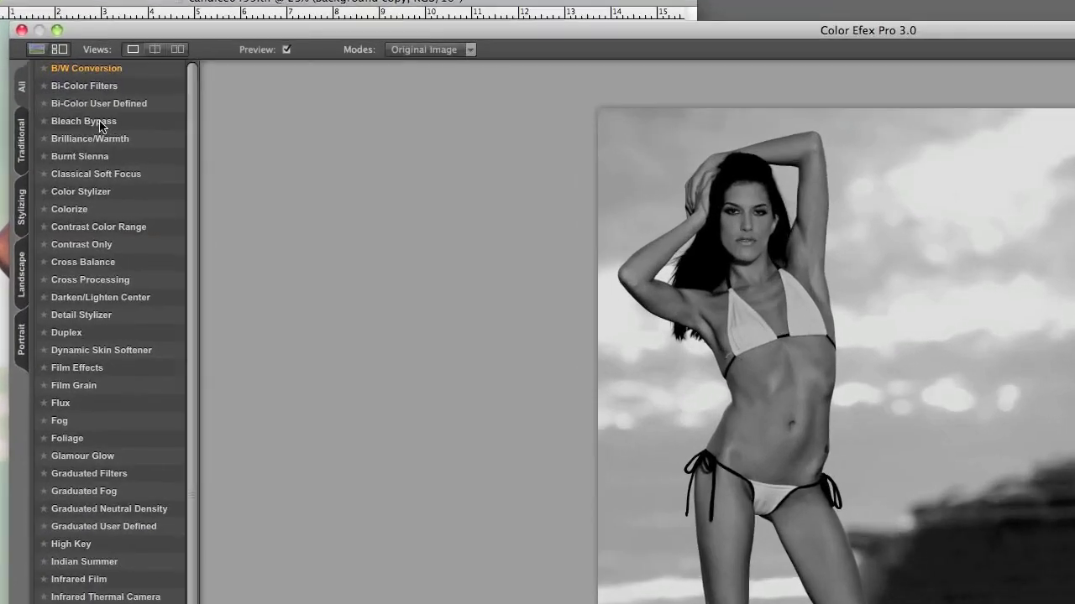
- Choose Bleach Bypass with brightness -34%, lower global contrast and saturation 52%
left_click(100, 121)
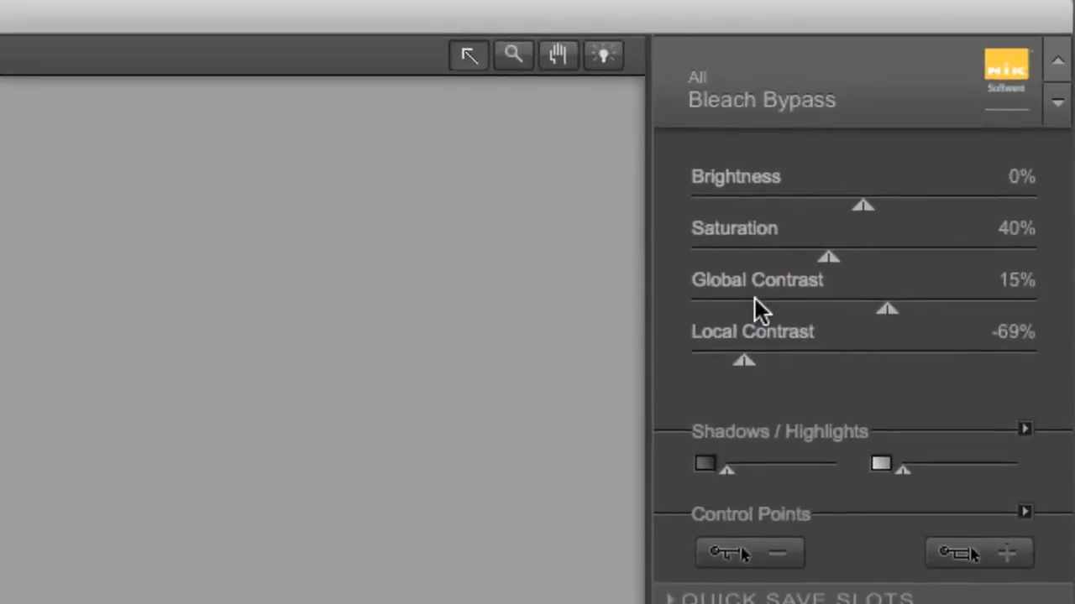
left_click(758, 305)
left_click_drag(864, 202, 813, 194)
left_click_drag(922, 236, 886, 250)
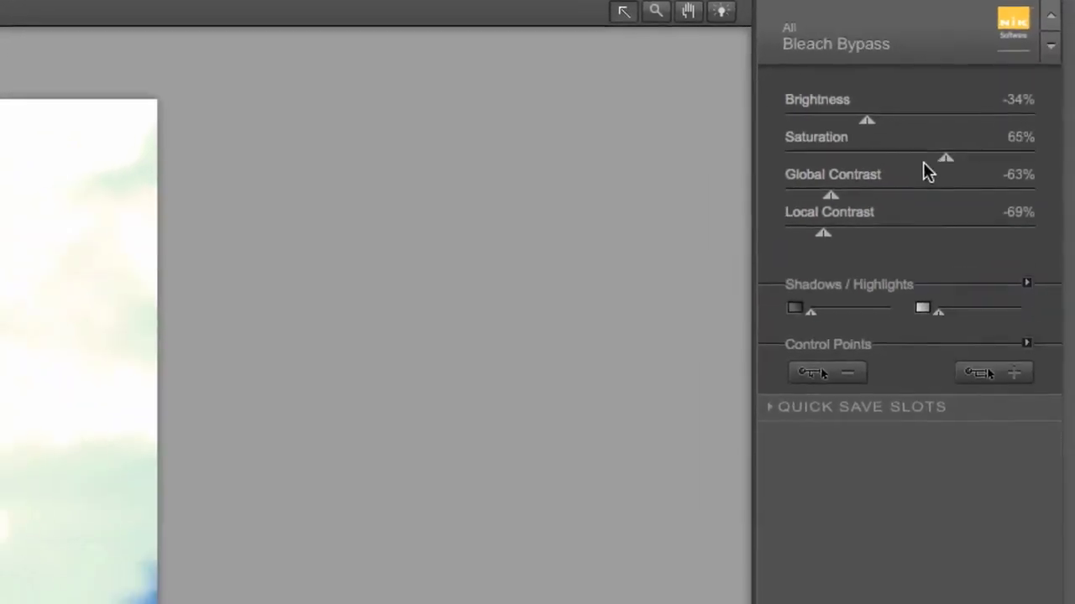
left_click_drag(924, 166, 913, 164)
- Place control points on the shoulder, hair, neck and sky, widening the sky point
left_click(999, 372)
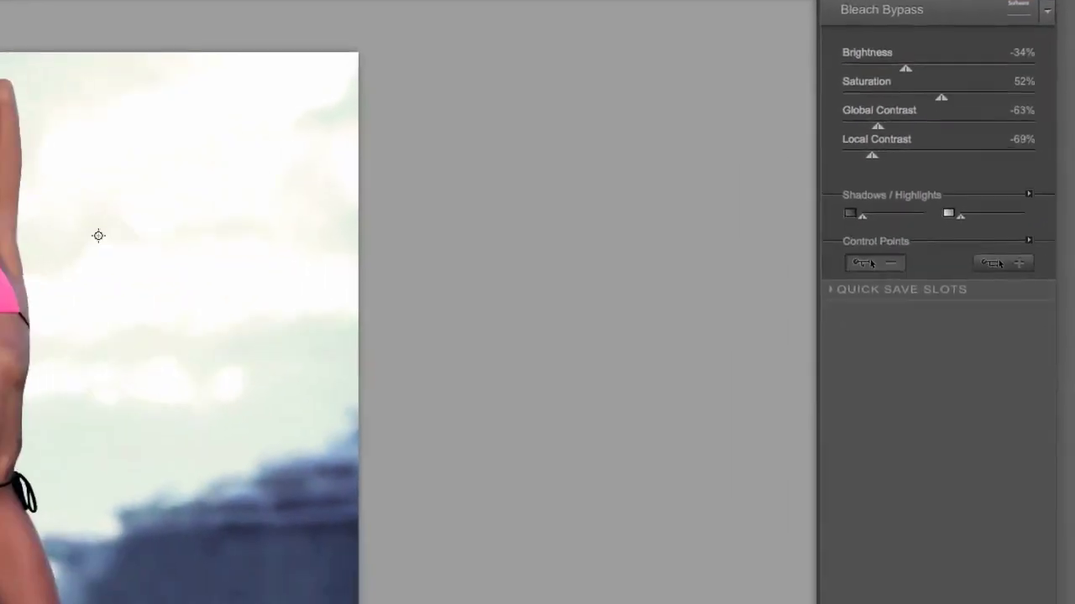
left_click(50, 186)
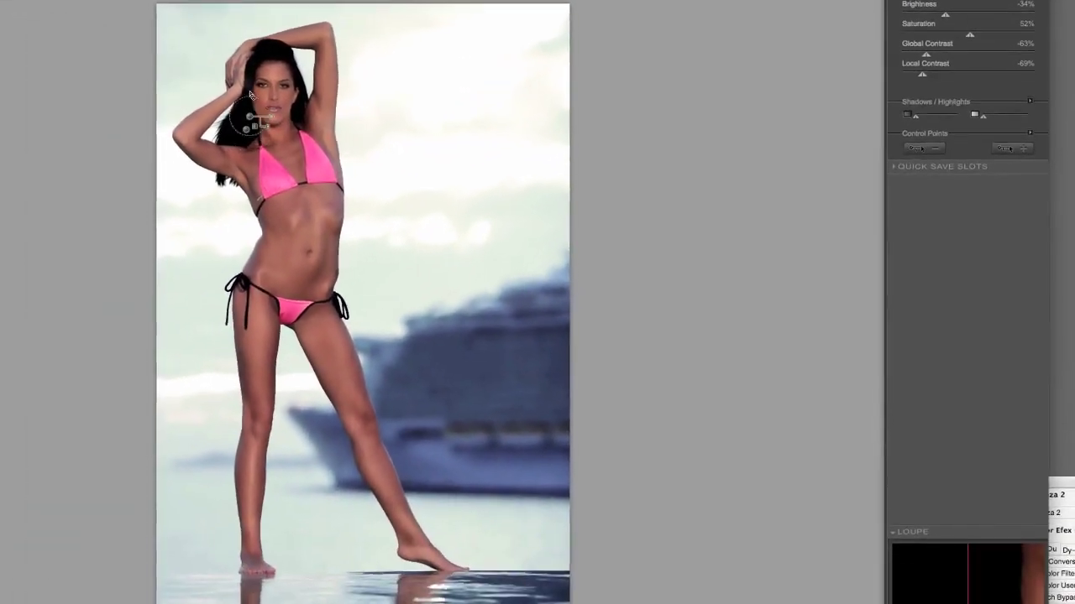
left_click(290, 52)
left_click(309, 52)
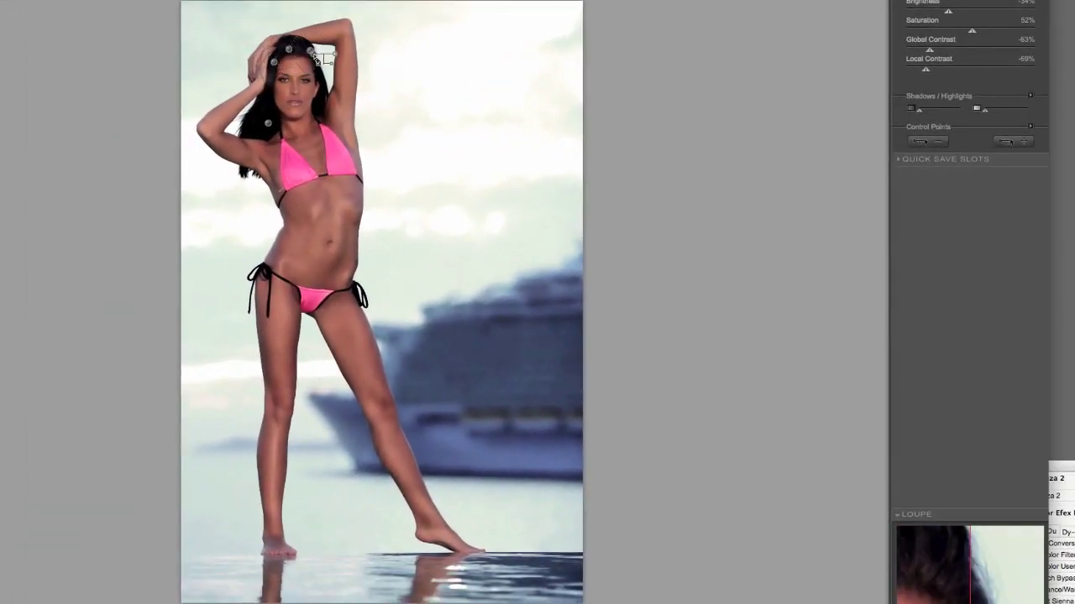
left_click(323, 105)
left_click(462, 81)
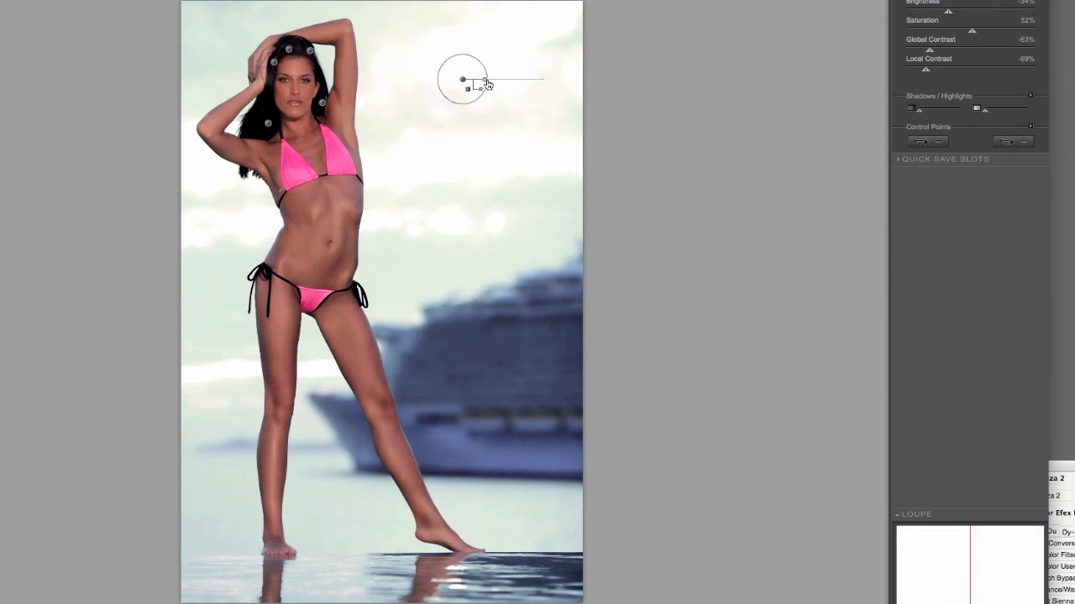
left_click_drag(478, 83, 497, 82)
left_click(458, 156)
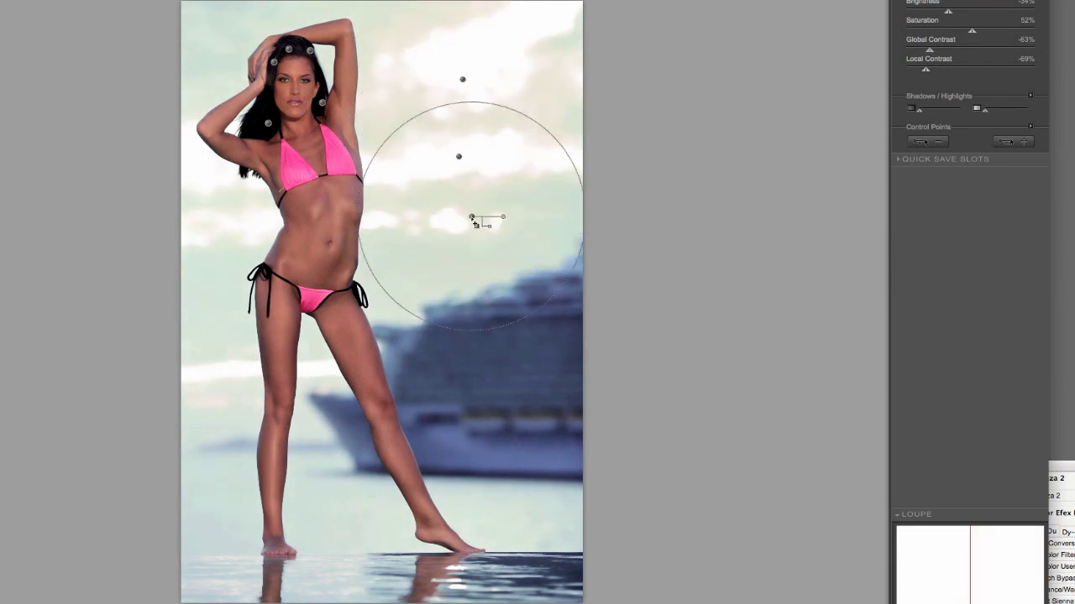
- Add control points across the remaining sky, ship and water, nudging global contrast up slightly
left_click(195, 176)
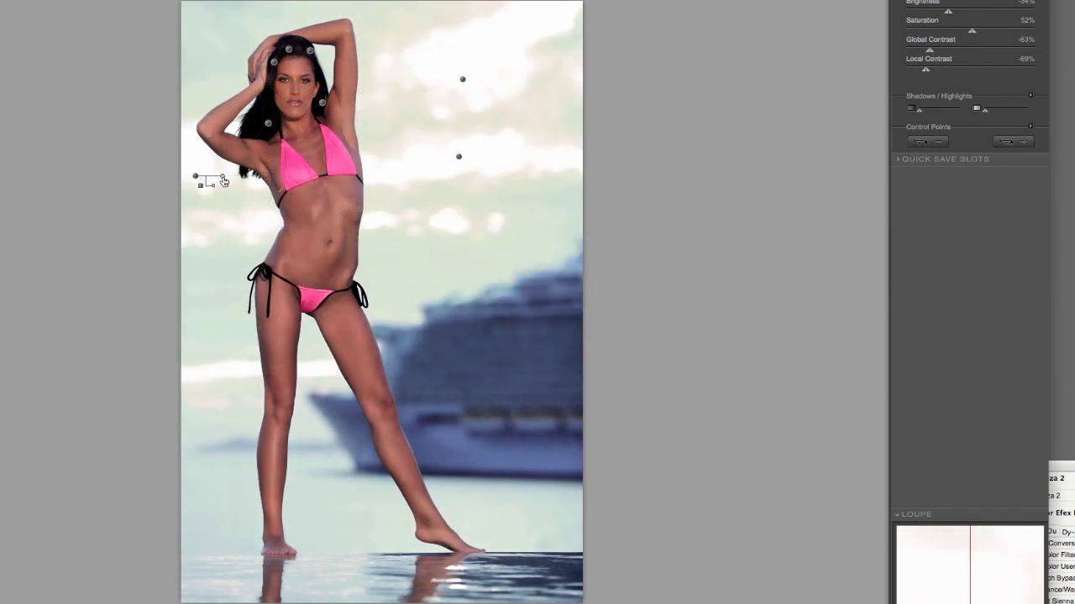
left_click(205, 52)
left_click(237, 54)
left_click(392, 29)
left_click(551, 104)
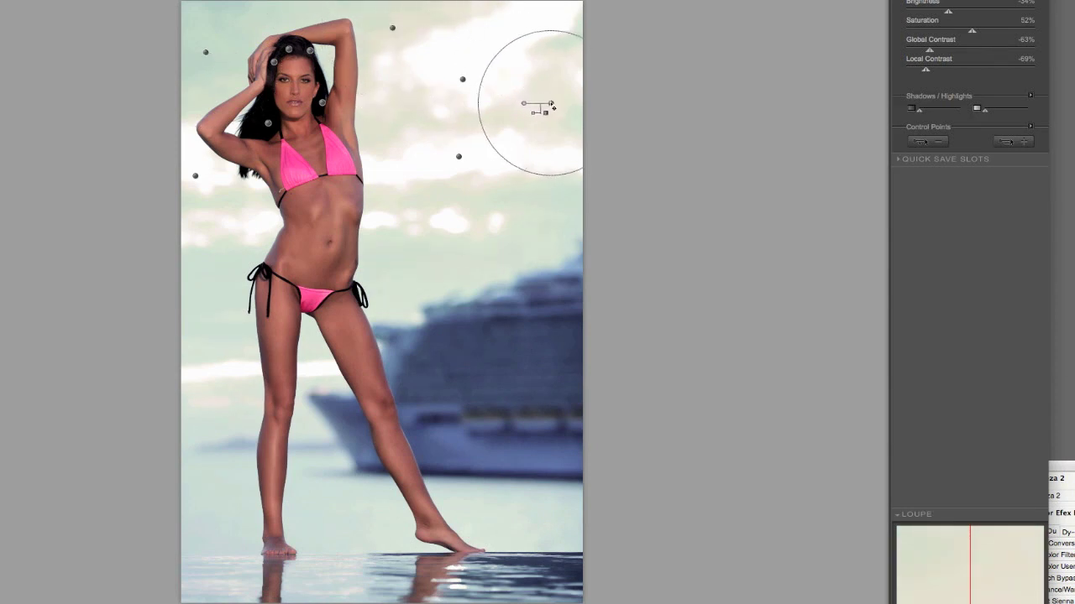
left_click(553, 237)
left_click(525, 360)
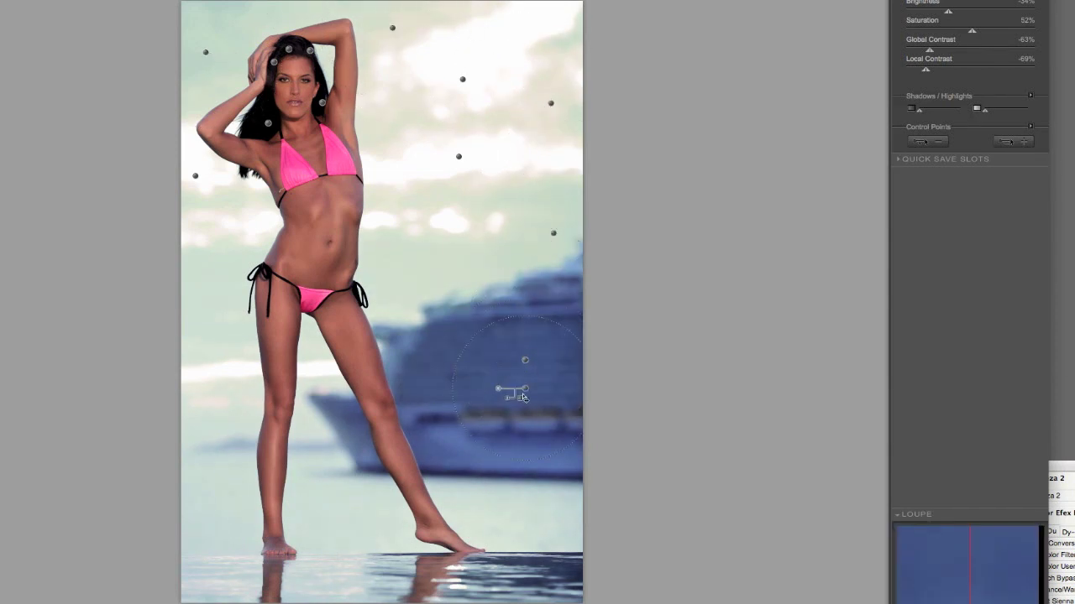
left_click(525, 528)
left_click(336, 529)
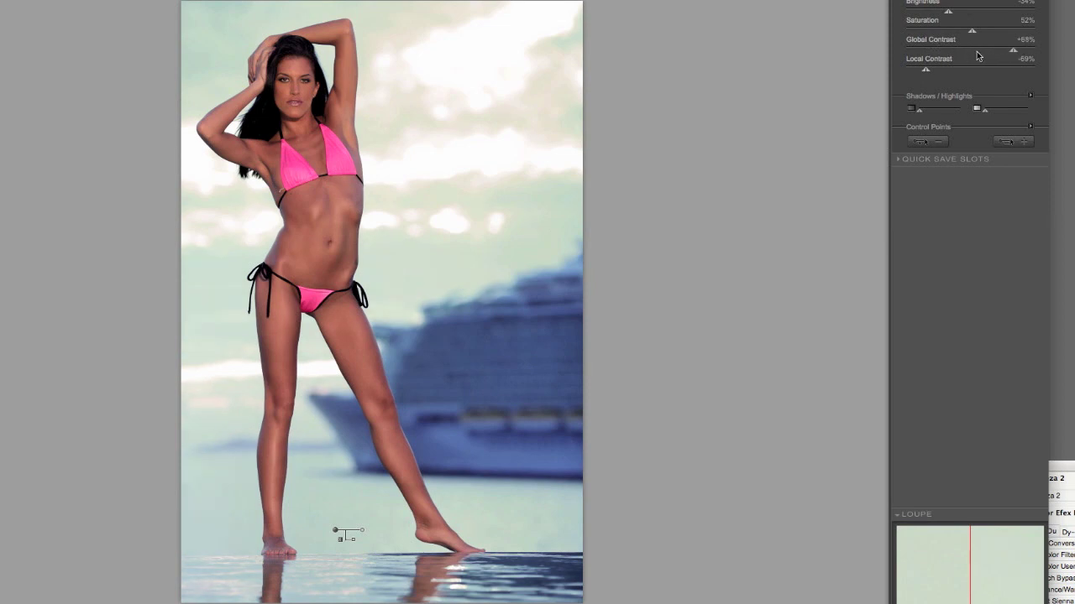
left_click_drag(936, 52, 938, 52)
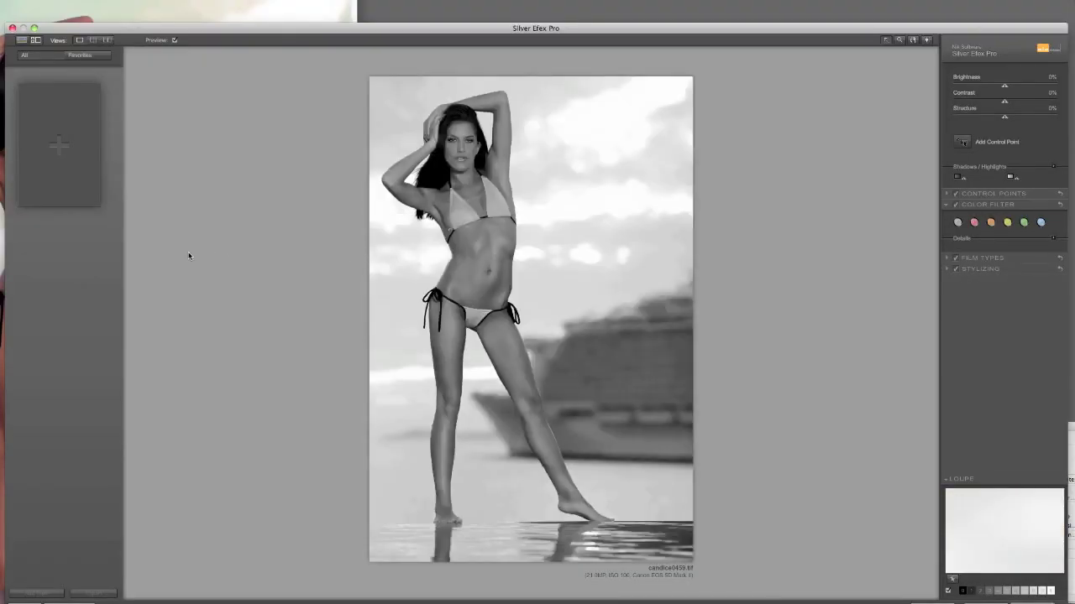
- Add a brightened, widened sky control point, soften sky detail, and accept the conversion
scroll(62, 335, "down", 10)
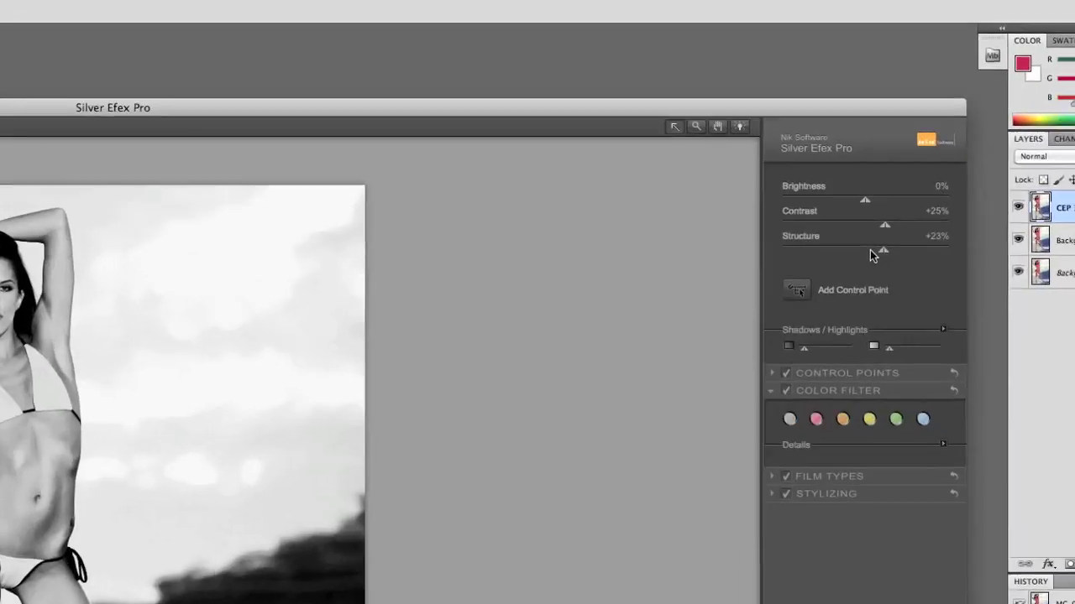
left_click(796, 290)
left_click(225, 320)
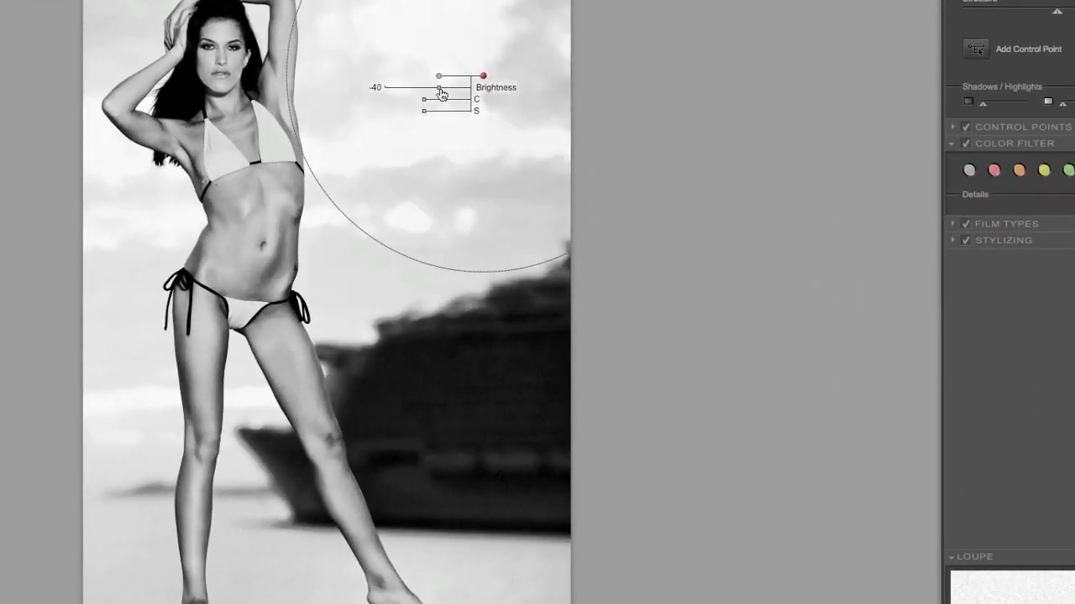
left_click_drag(442, 94, 414, 82)
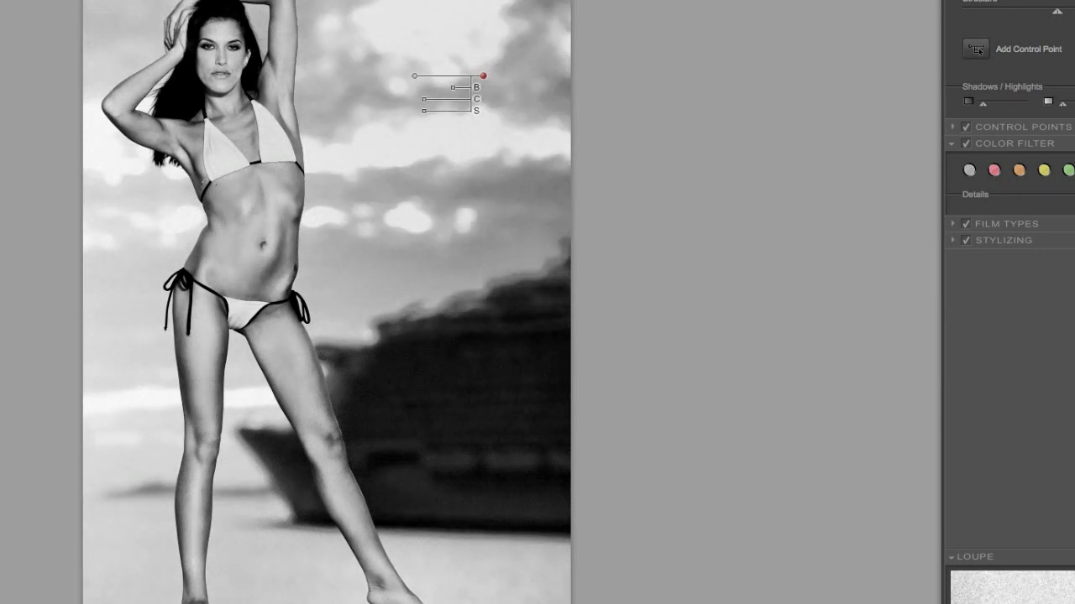
left_click_drag(1057, 10, 1028, 15)
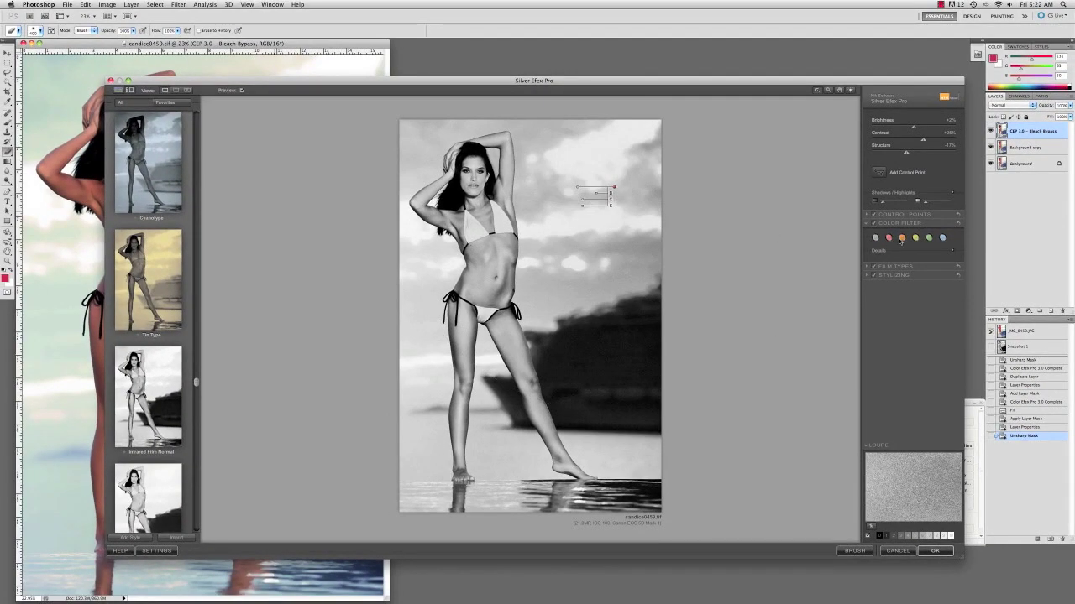
left_click(935, 552)
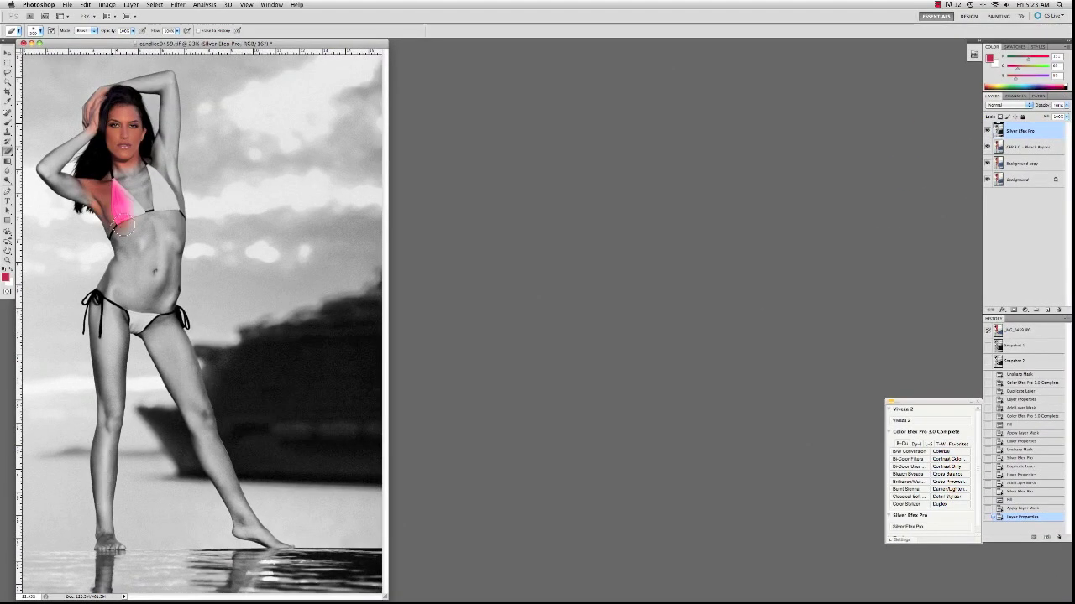
- Erase the black-and-white layer over the chest and stomach to restore their colour
mouse_move(109, 219)
left_mouse_down()
mouse_move(126, 174)
mouse_move(141, 159)
mouse_move(172, 202)
mouse_move(125, 261)
mouse_move(98, 326)
mouse_move(134, 308)
mouse_move(163, 332)
mouse_move(160, 259)
mouse_move(170, 268)
mouse_move(173, 224)
mouse_move(162, 153)
left_mouse_up()
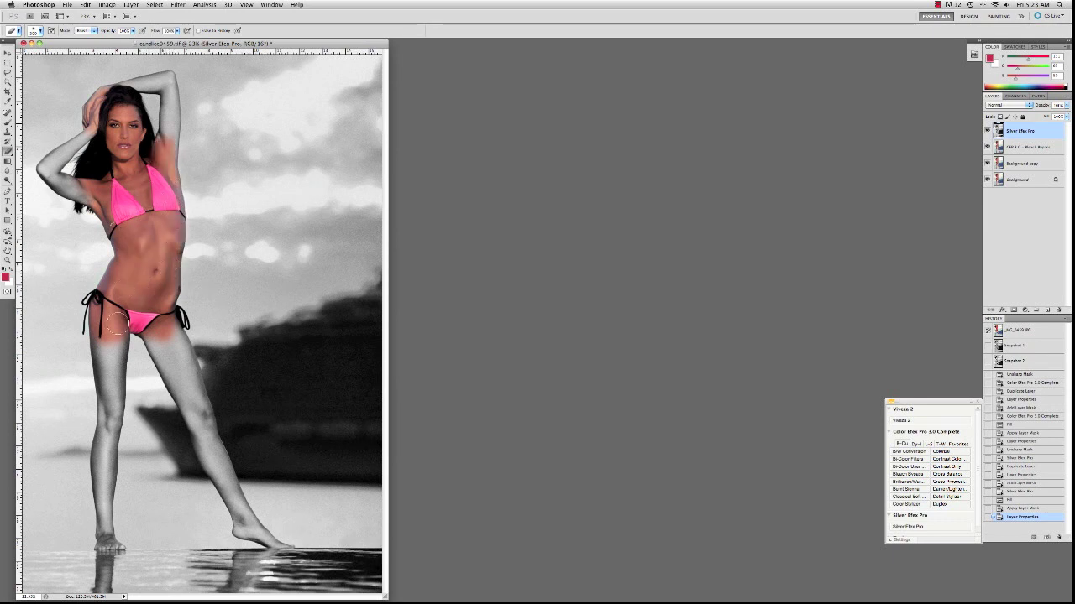
- Restore colour on the legs: right leg, calf, ankle, left thigh and foot
mouse_move(117, 322)
left_mouse_down()
mouse_move(102, 348)
mouse_move(114, 362)
mouse_move(103, 482)
left_mouse_up()
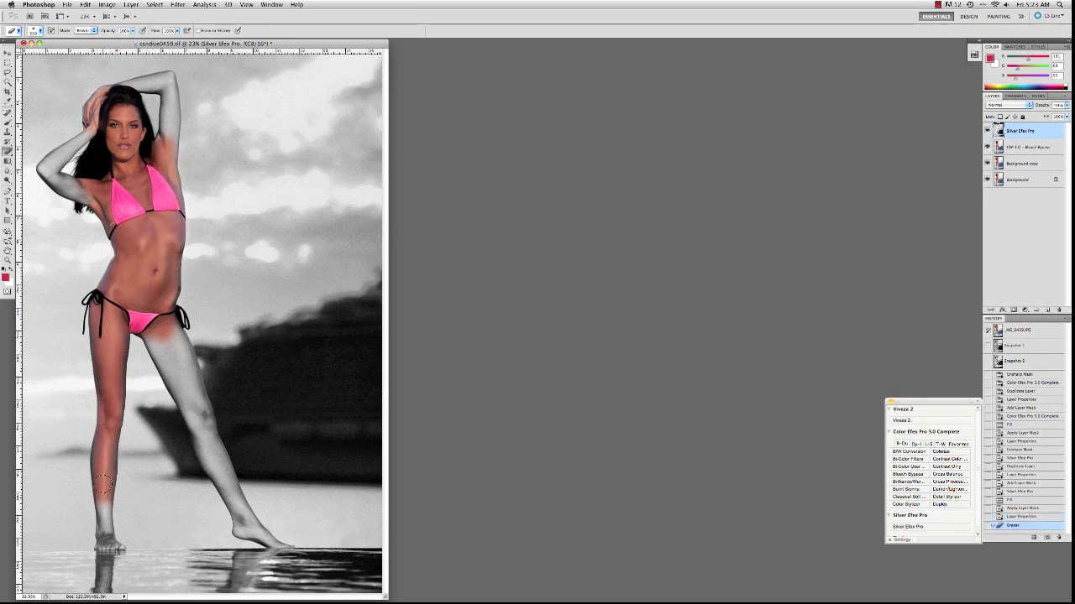
left_click(99, 445)
left_click_drag(113, 436, 99, 465)
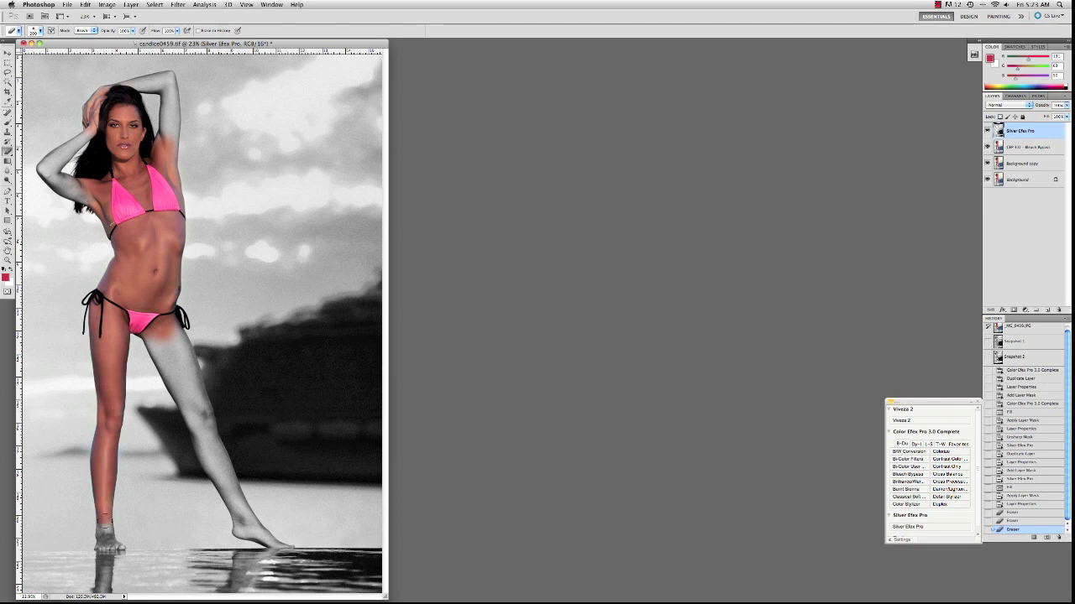
left_click_drag(110, 527, 107, 498)
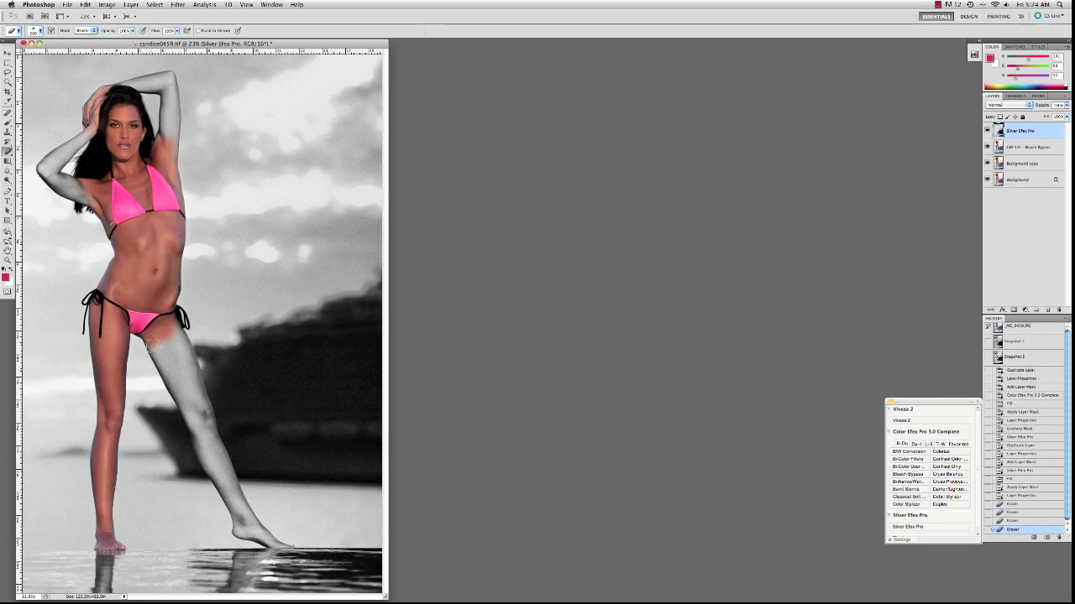
left_click_drag(152, 344, 211, 464)
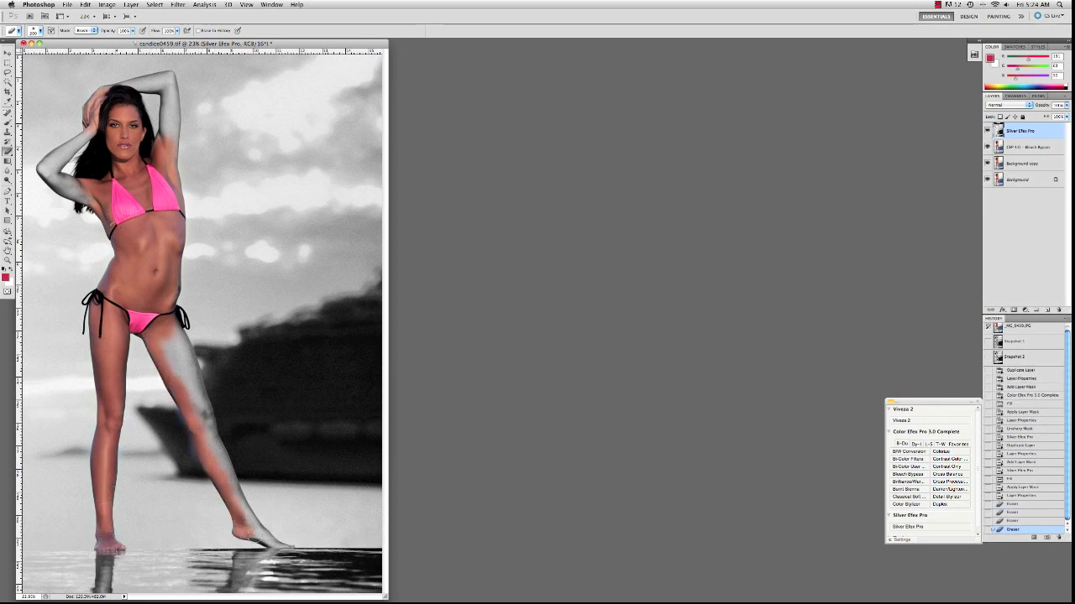
mouse_move(284, 549)
left_mouse_down()
mouse_move(246, 519)
mouse_move(175, 330)
mouse_move(161, 341)
mouse_move(172, 303)
left_mouse_up()
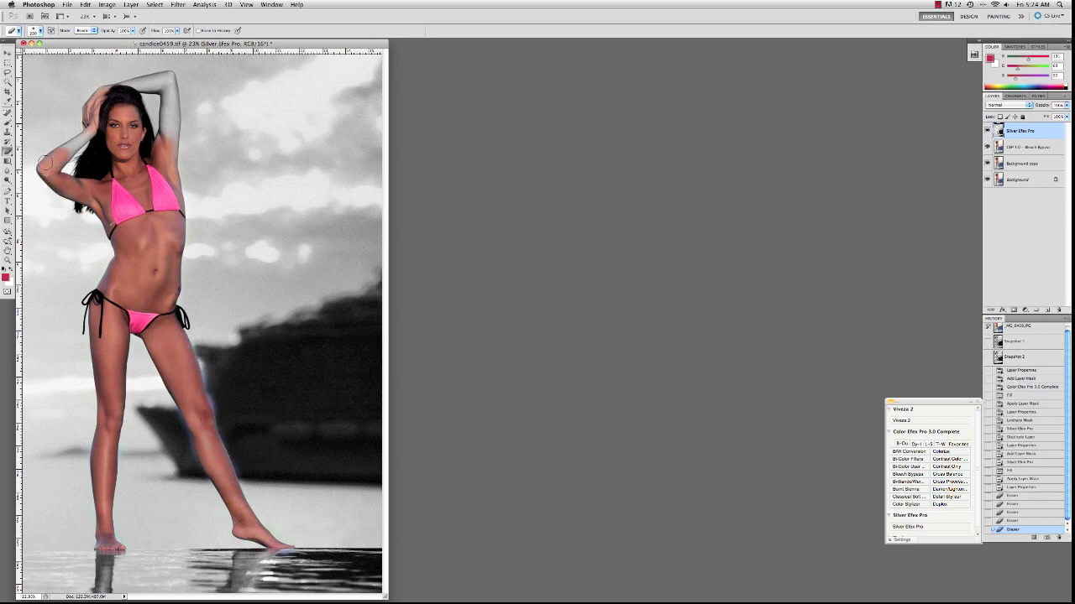
- Restore colour on both raised arms and the belly
mouse_move(46, 162)
left_mouse_down()
mouse_move(84, 136)
mouse_move(92, 114)
left_mouse_up()
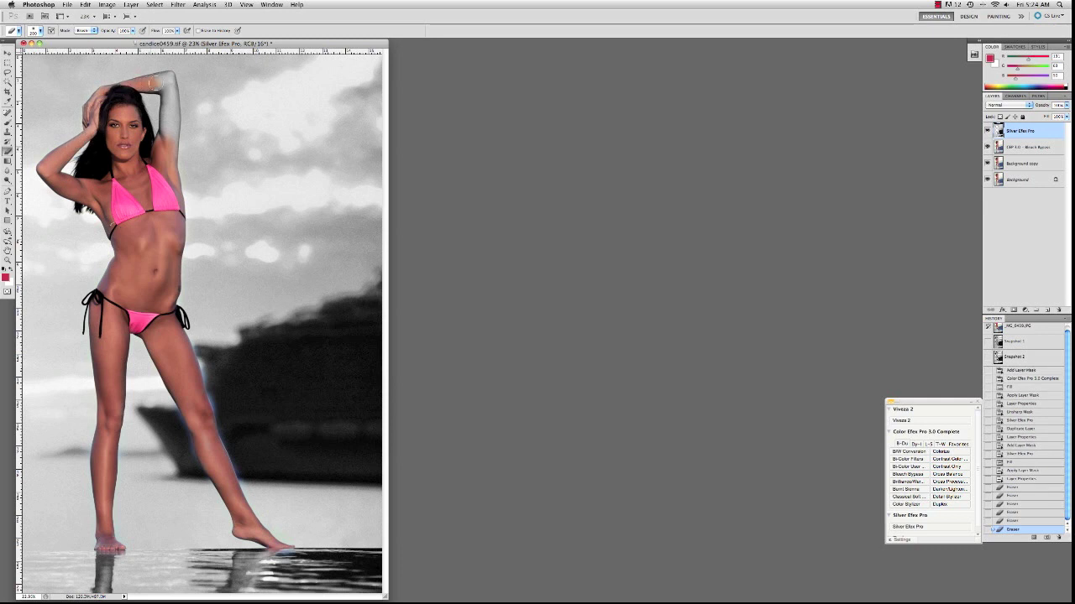
left_click_drag(171, 82, 167, 139)
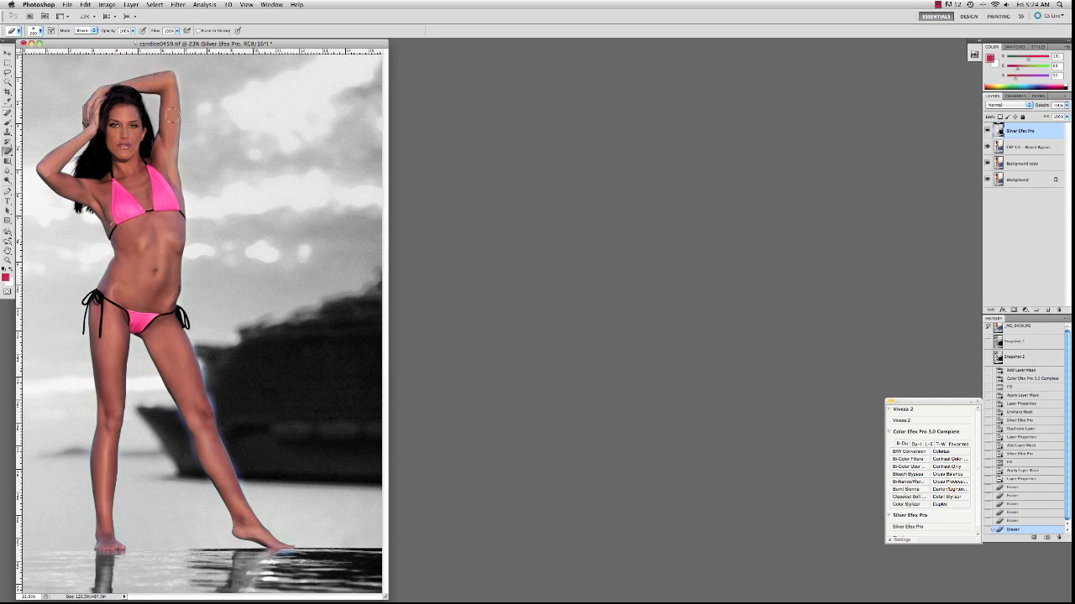
mouse_move(119, 228)
left_mouse_down()
mouse_move(110, 280)
mouse_move(137, 289)
left_mouse_up()
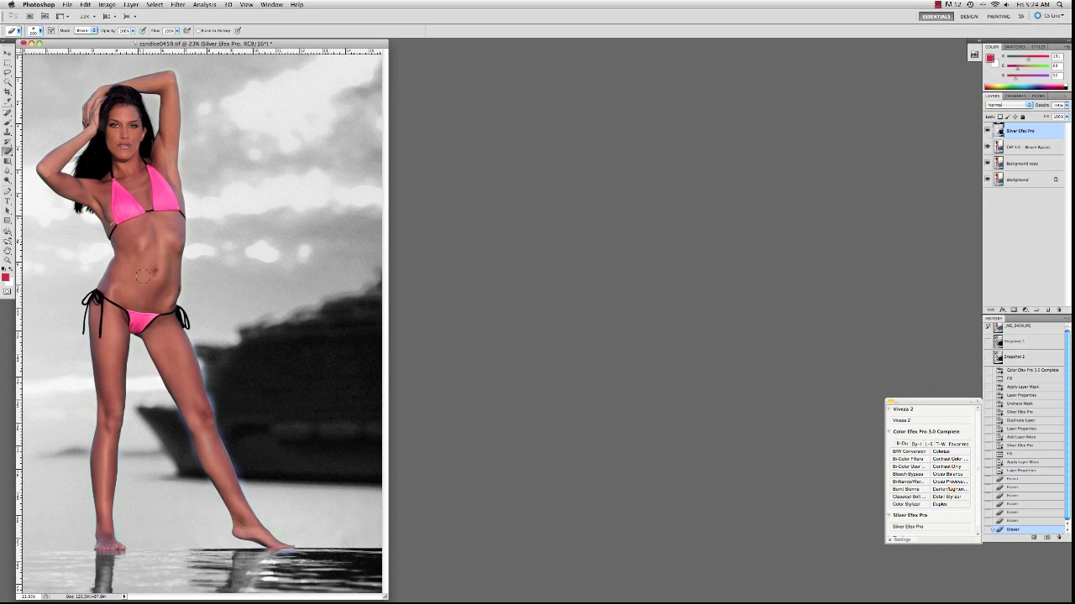
- Zoom in and paint the original back along the leg edges with the History Brush
key("super+equal")
key("super+equal")
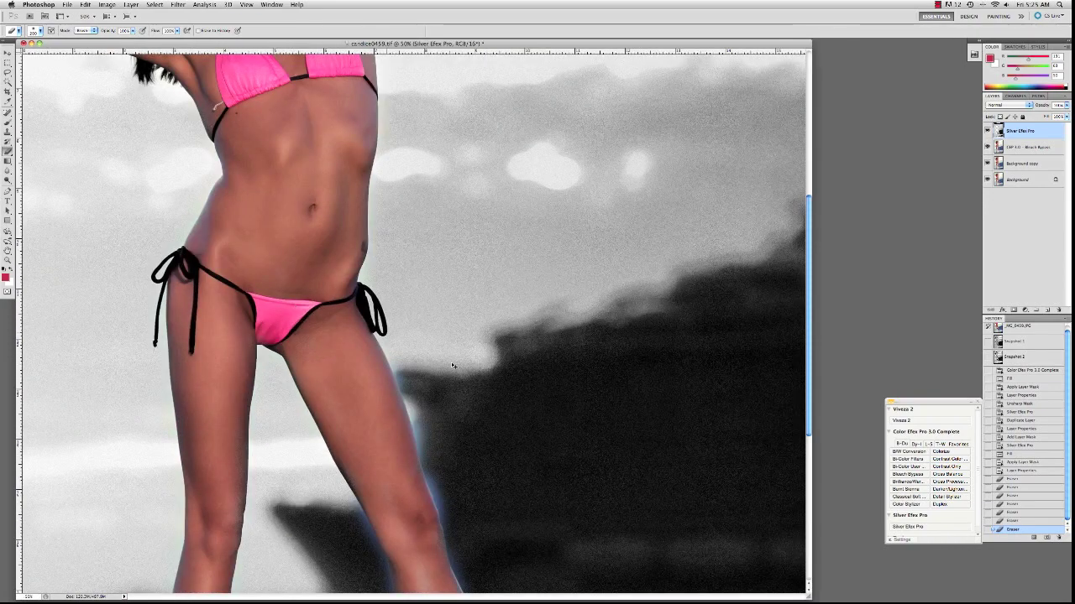
key("super+plus")
scroll(509, 419, "down", 15)
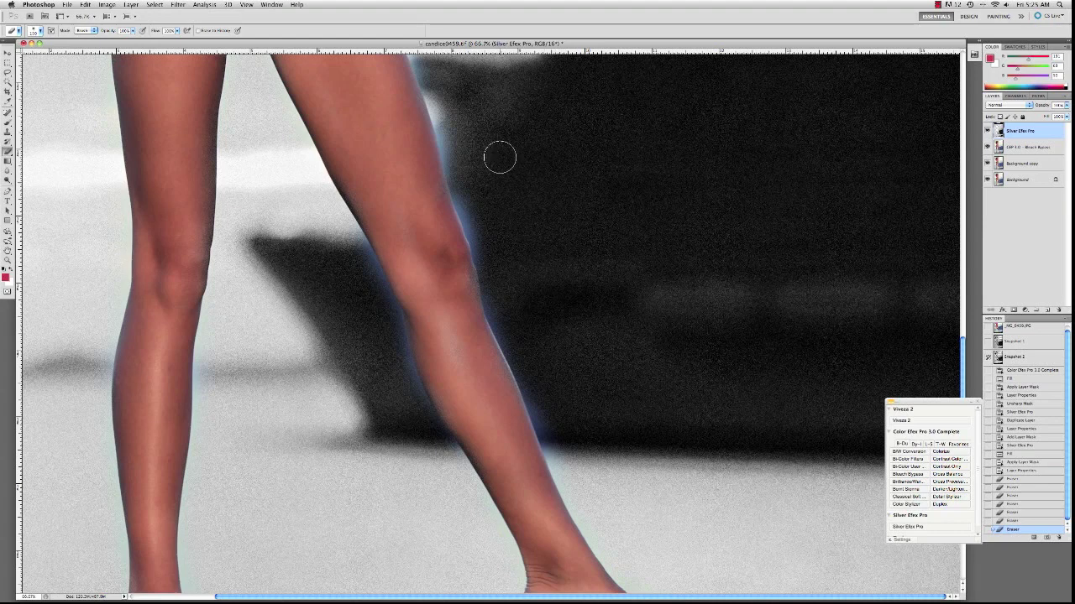
left_click(133, 32)
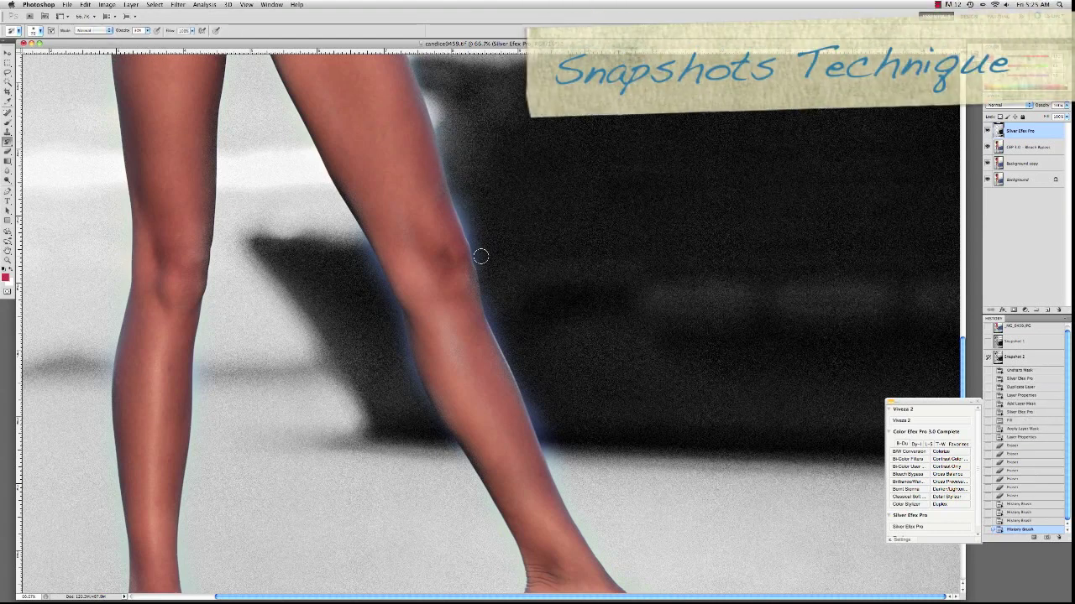
mouse_move(480, 256)
left_mouse_down()
mouse_move(467, 206)
mouse_move(462, 199)
left_mouse_up()
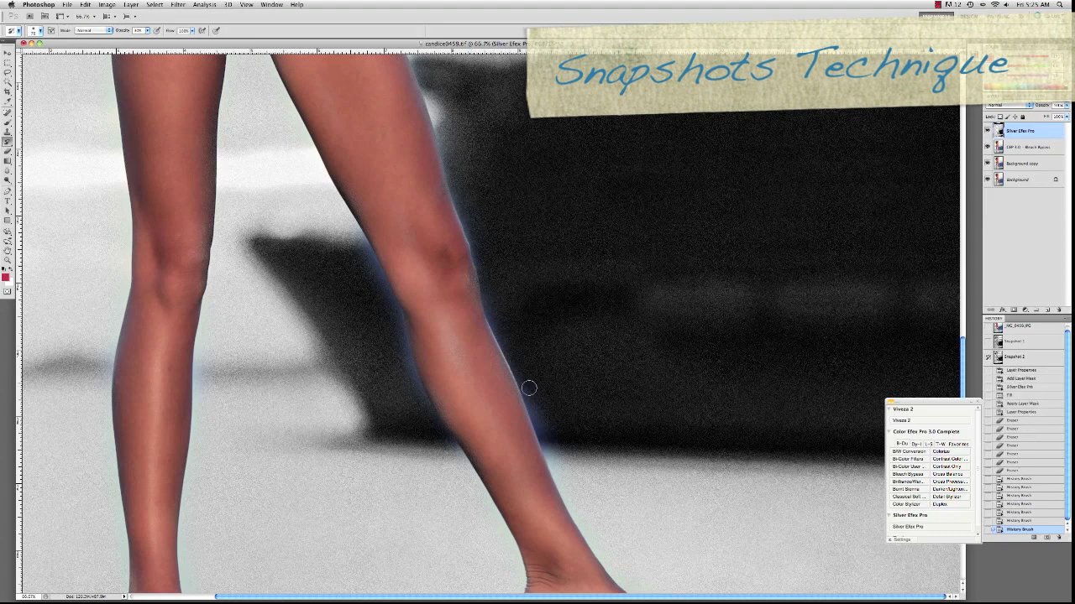
mouse_move(528, 388)
left_mouse_down()
mouse_move(551, 453)
mouse_move(514, 356)
left_mouse_up()
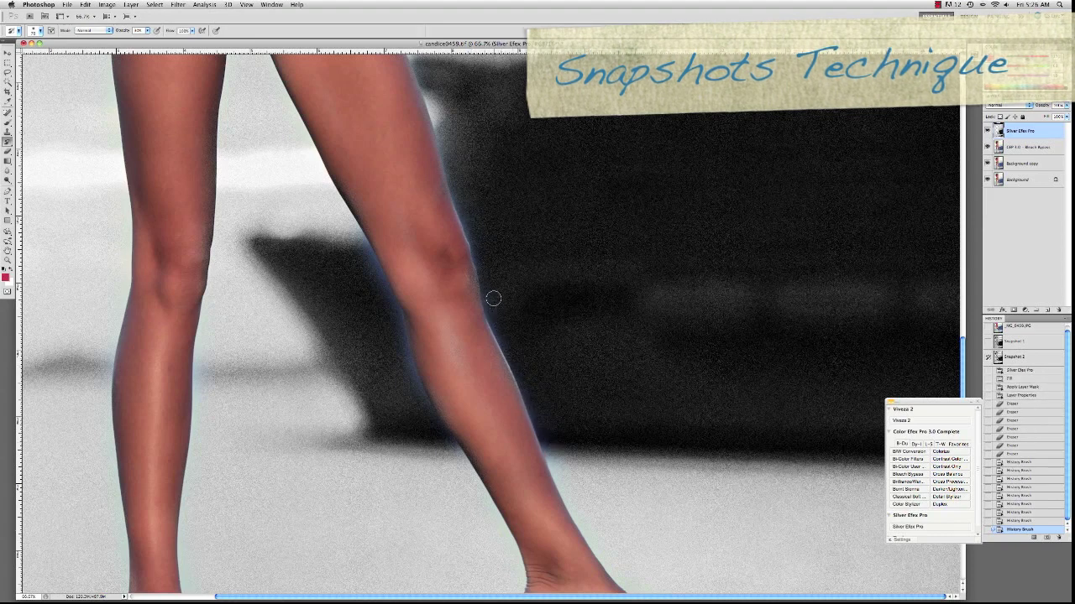
mouse_move(445, 134)
left_mouse_down()
mouse_move(423, 69)
mouse_move(427, 147)
left_mouse_up()
- Alternate Erase to History and History Brush strokes to clean up both legs' edges
key("e")
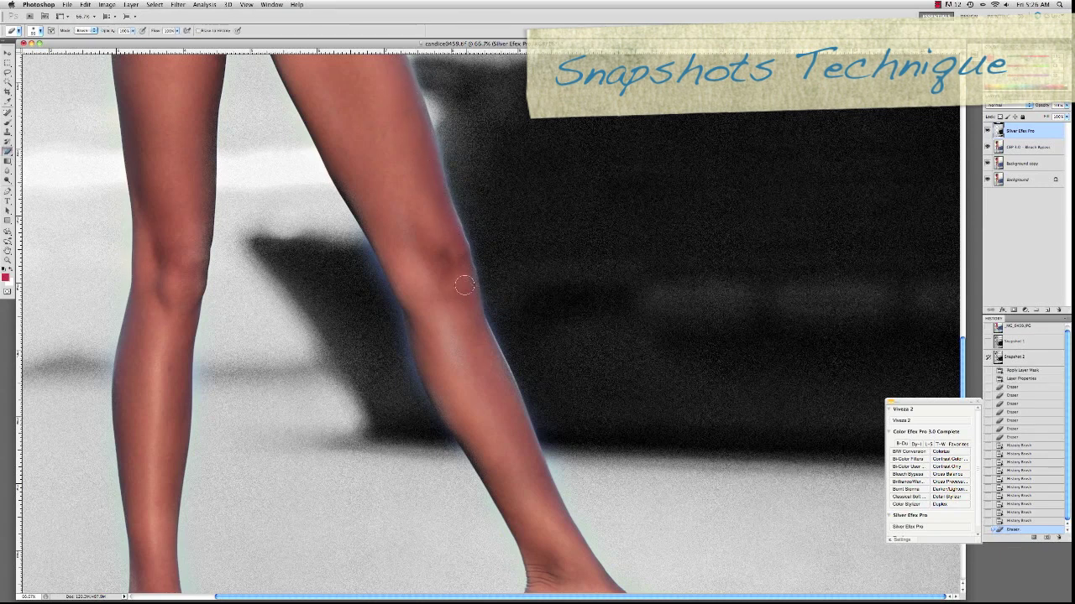
left_click_drag(464, 286, 485, 320)
left_click(10, 142)
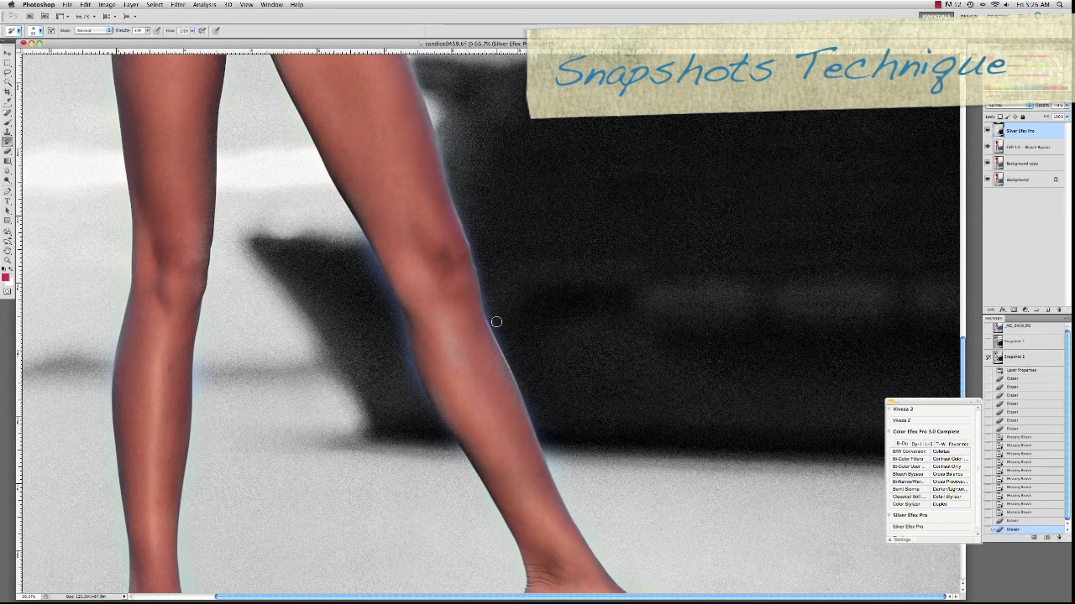
left_click_drag(490, 308, 496, 317)
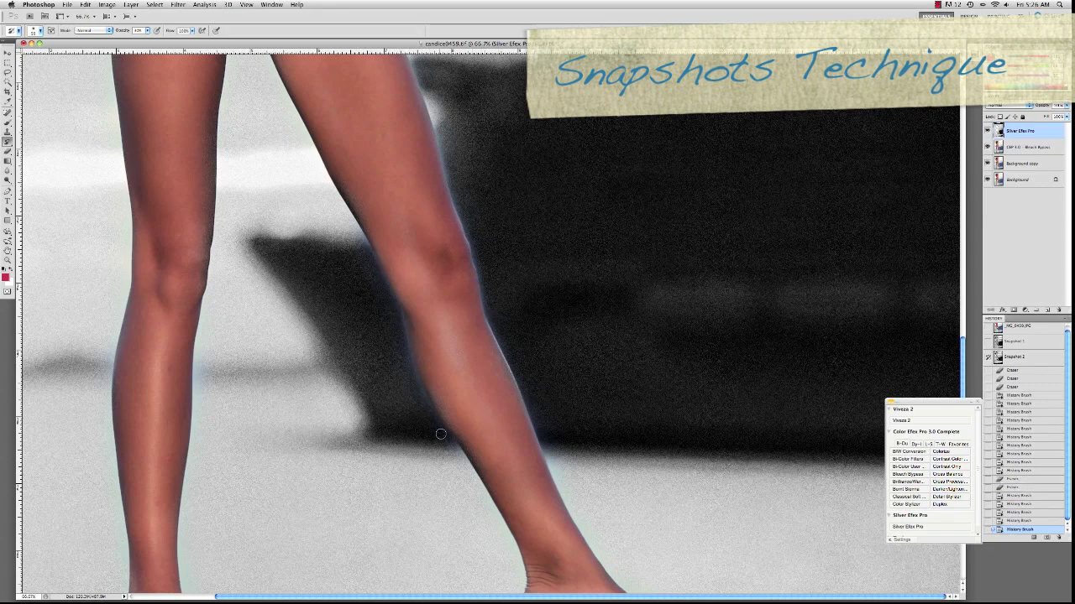
left_click_drag(109, 361, 112, 311)
left_click_drag(448, 163, 441, 128)
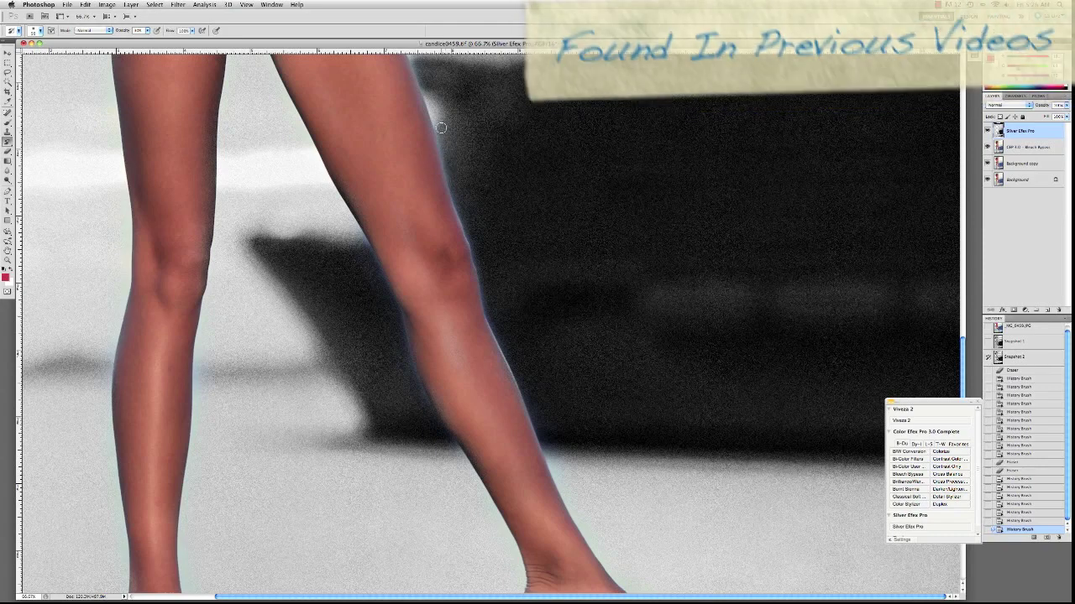
scroll(358, 355, "down", 10)
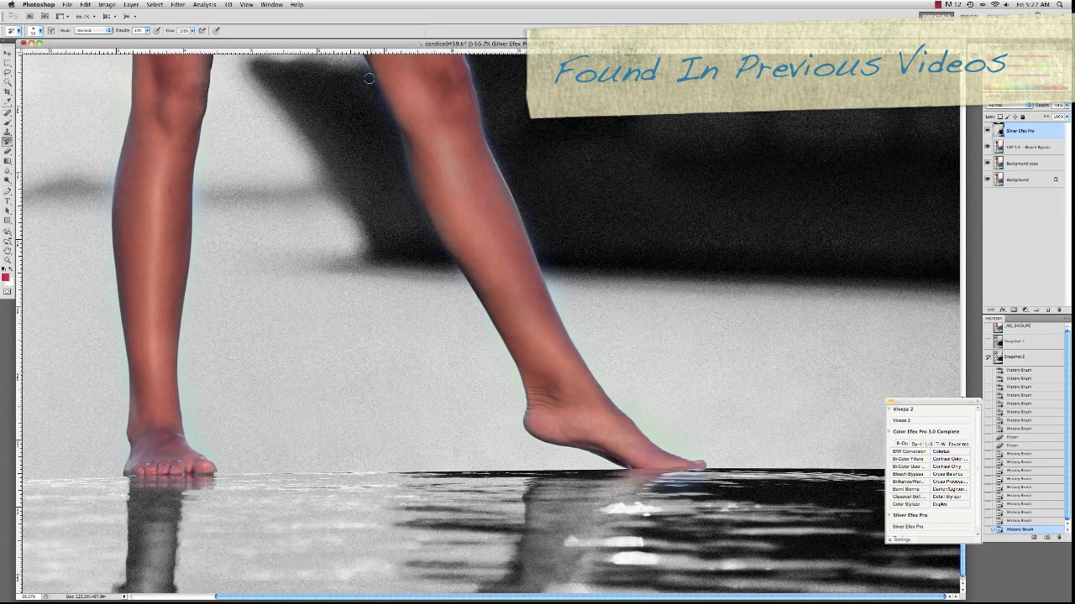
scroll(368, 78, "up", 20)
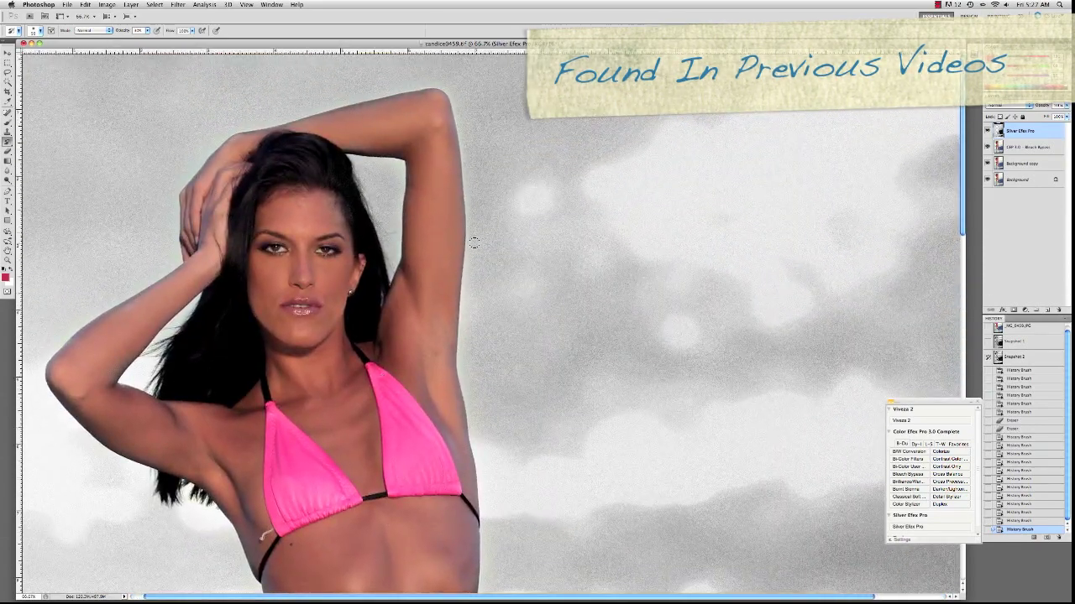
left_click(6, 132)
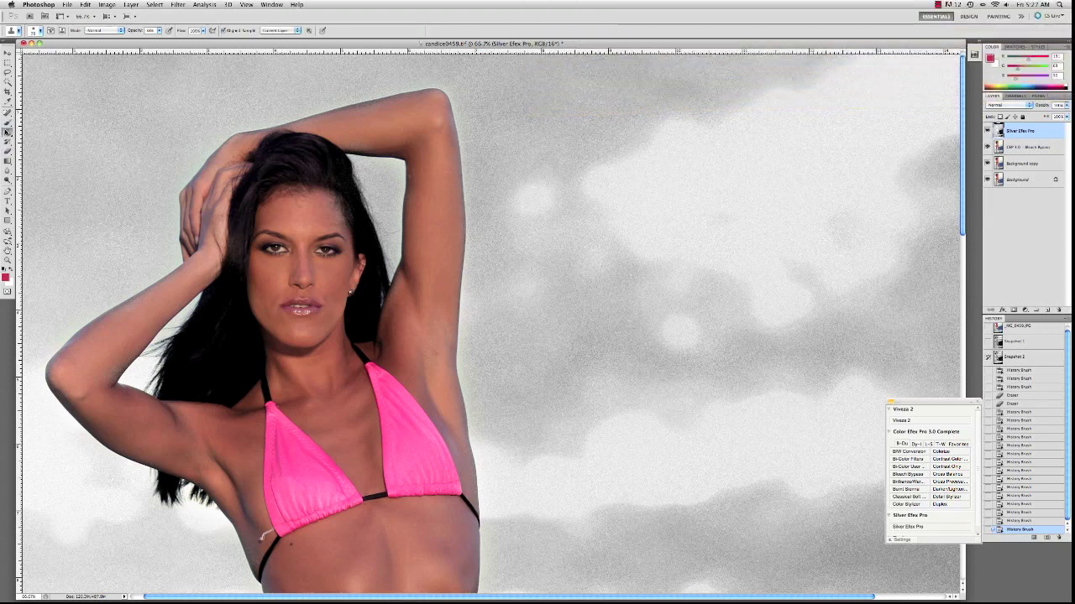
- On the CEP 3.0 - Bleach Bypass layer, clone smooth skin over the armpit
left_click(1031, 147)
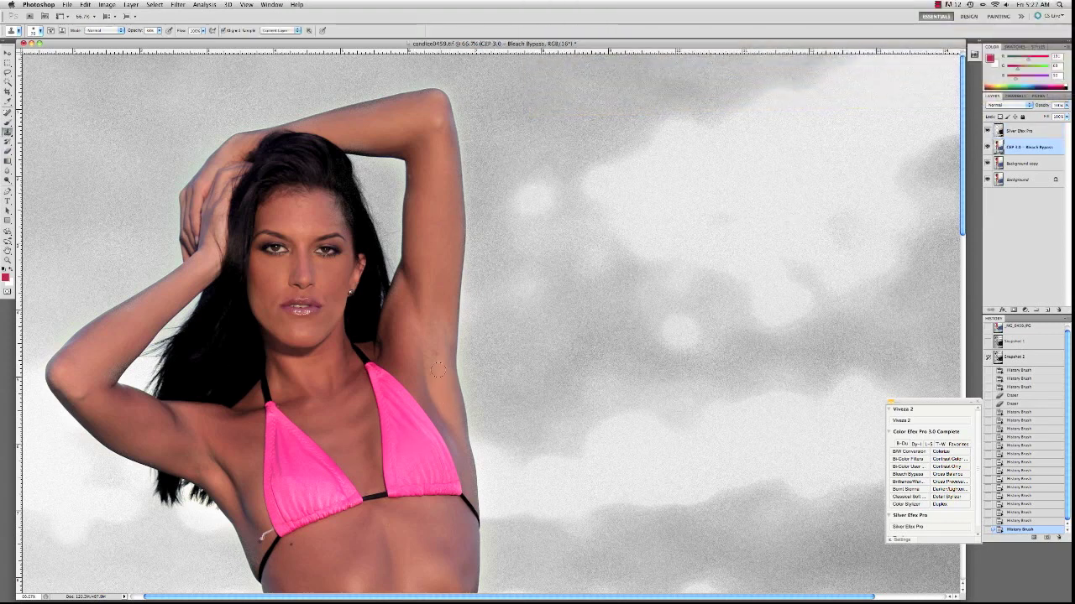
left_click_drag(437, 369, 437, 356)
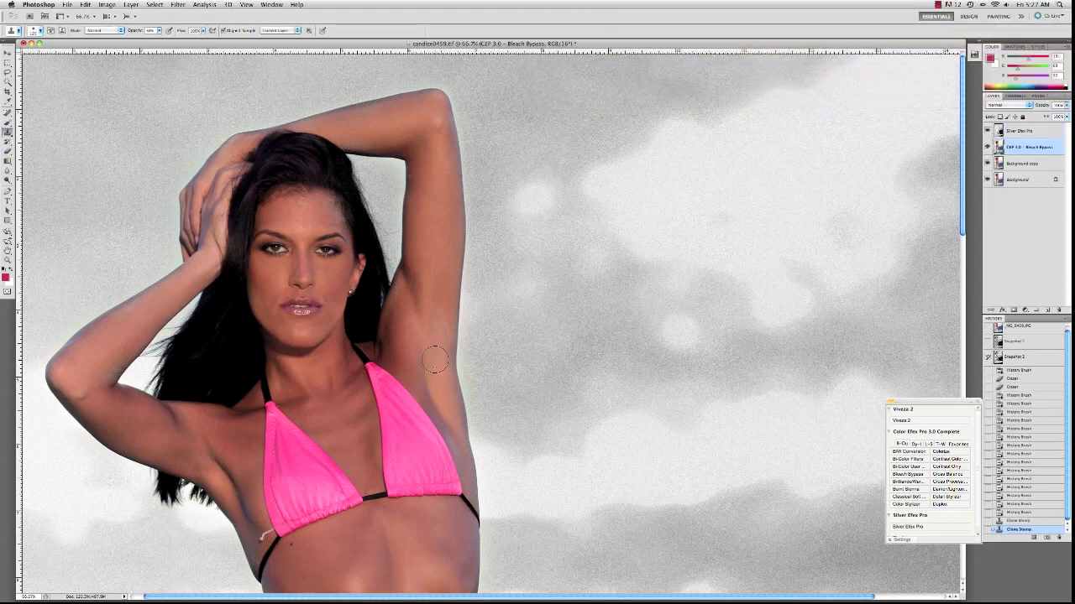
left_click(435, 366)
left_click(433, 303)
scroll(223, 345, "down", 5)
left_click(210, 336)
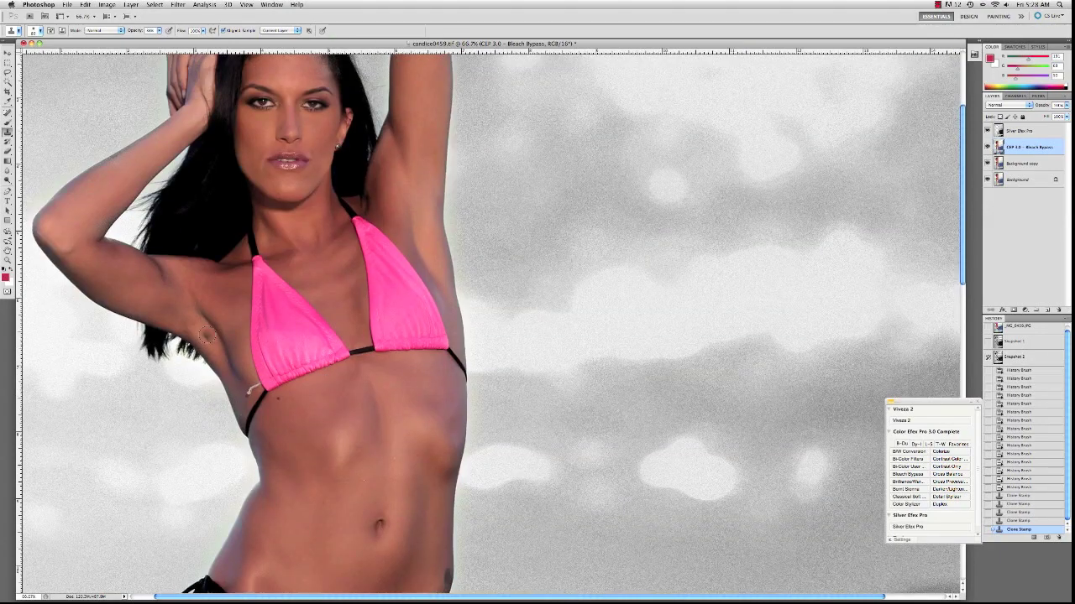
left_click(203, 334)
left_click(188, 323)
- Adjust the cloning opacity and clone out the curly white strand by the bikini
left_click(159, 30)
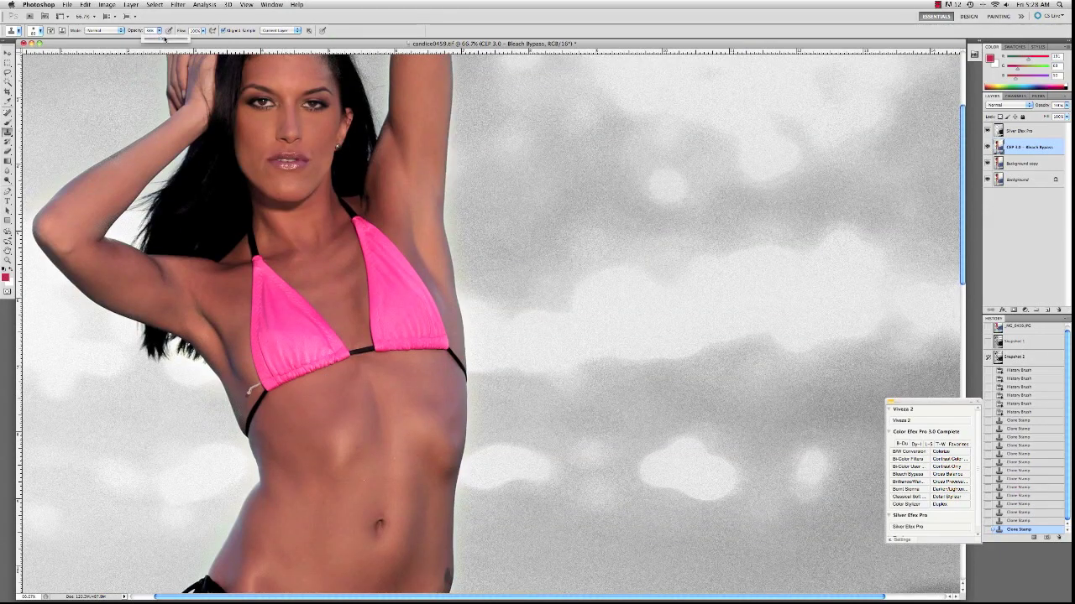
left_click(246, 392)
scroll(241, 385, "up", 3)
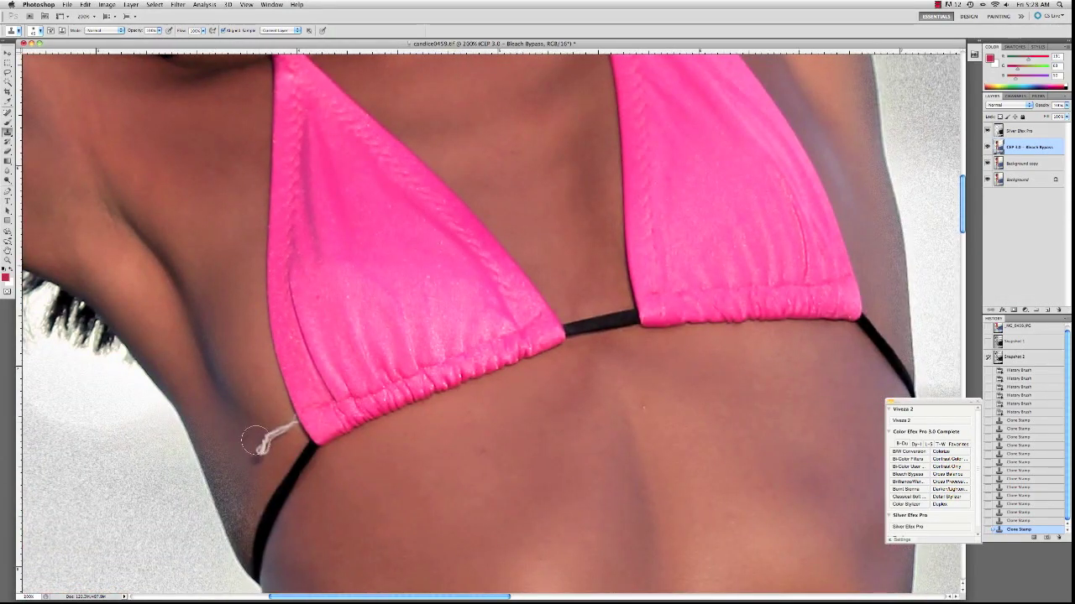
left_click_drag(254, 441, 259, 448)
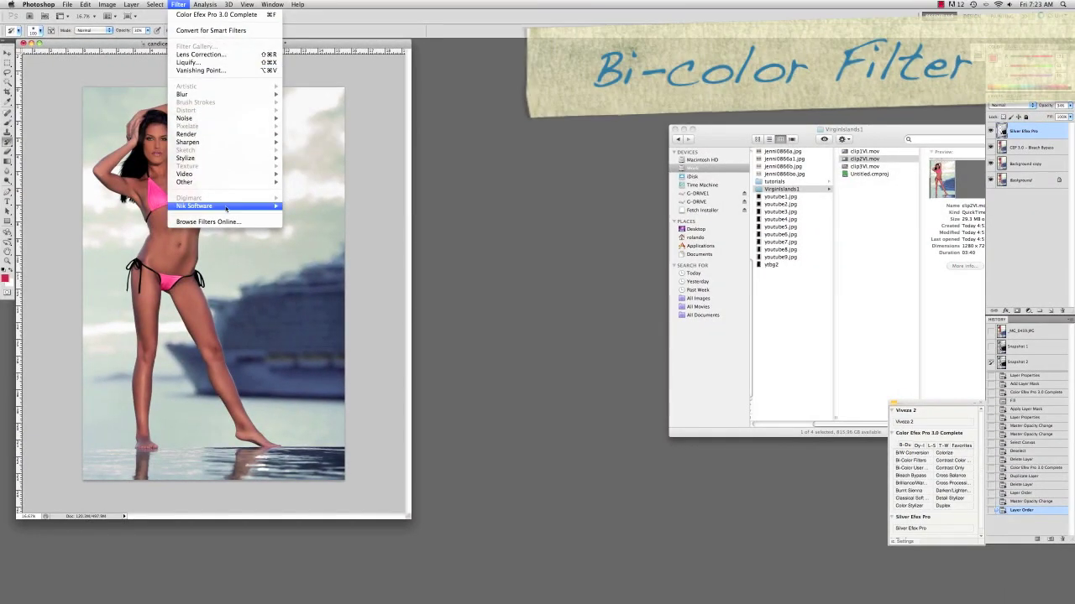
- Apply Color Efex Pro 3.0's Bi-Color Filters effect as a new layer
mouse_move(225, 208)
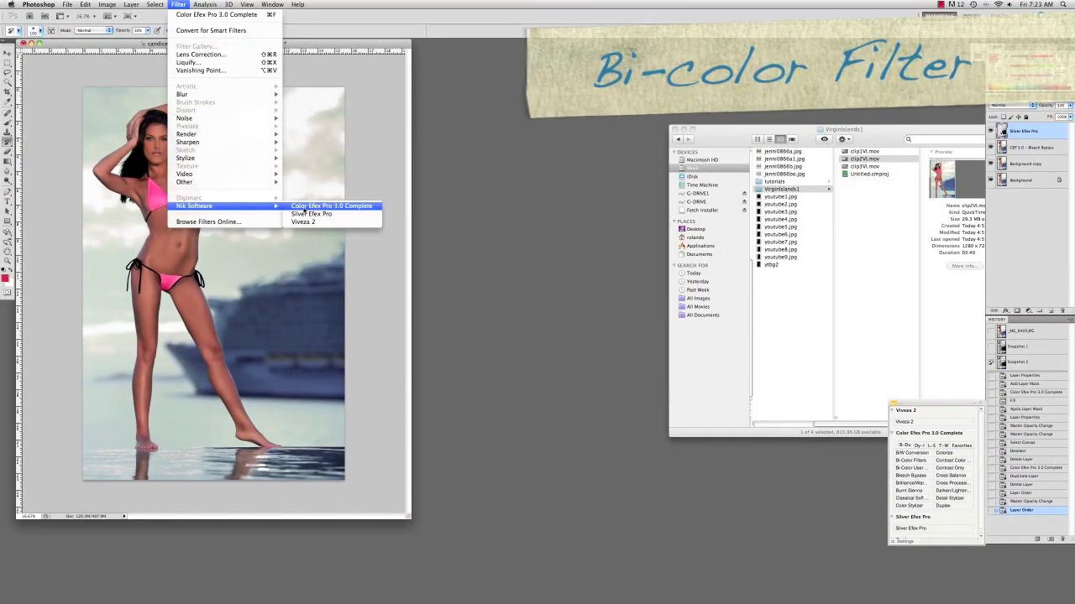
left_click(332, 208)
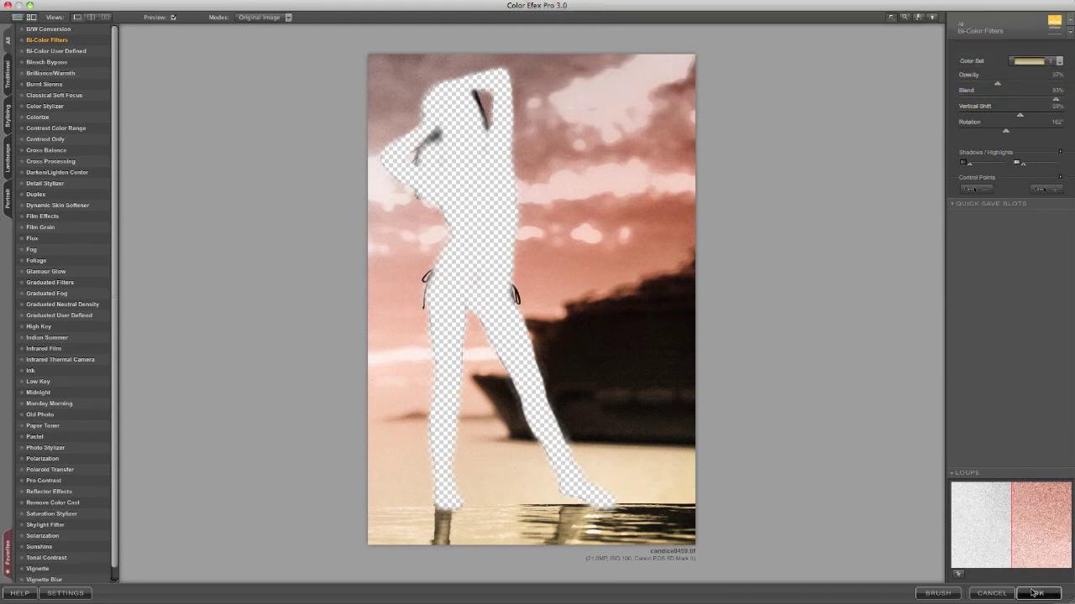
left_click(1032, 593)
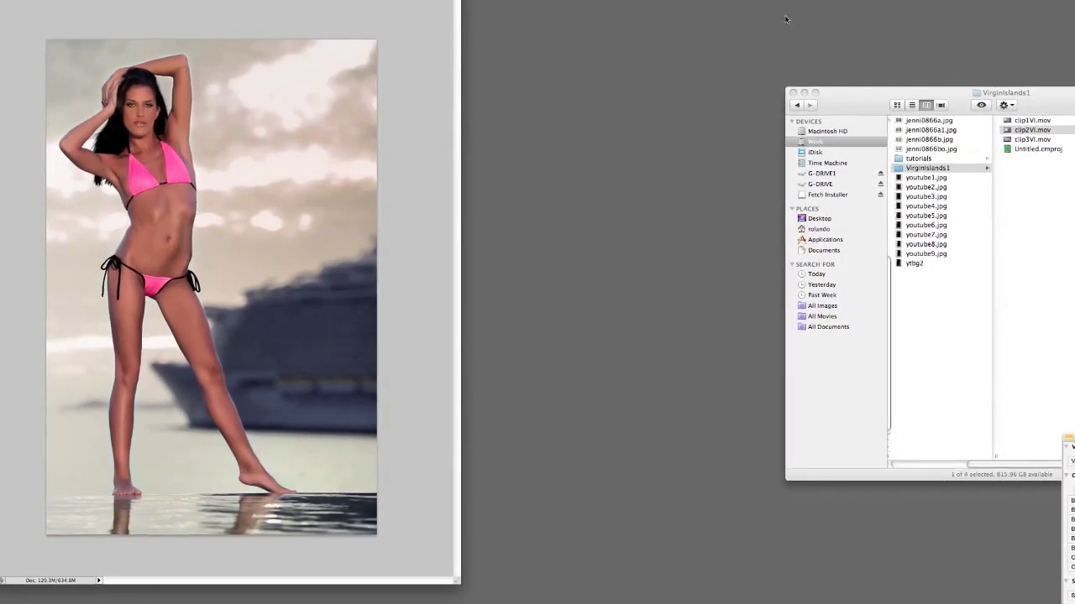
- Open the Levels adjustment, try a midtone value, and cancel it
left_click(109, 0)
mouse_move(101, 0)
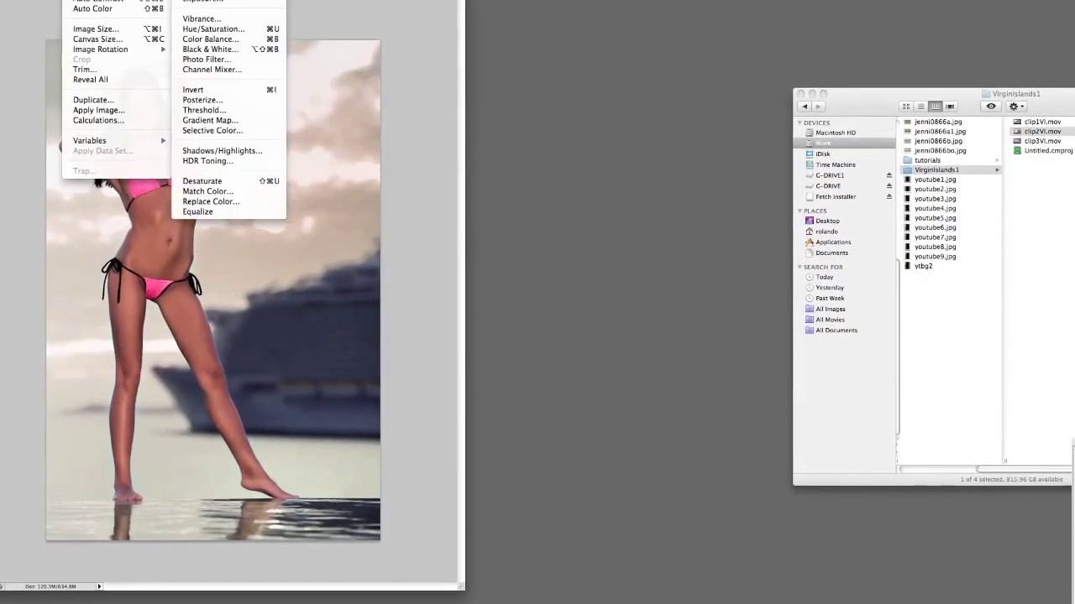
left_click(201, 0)
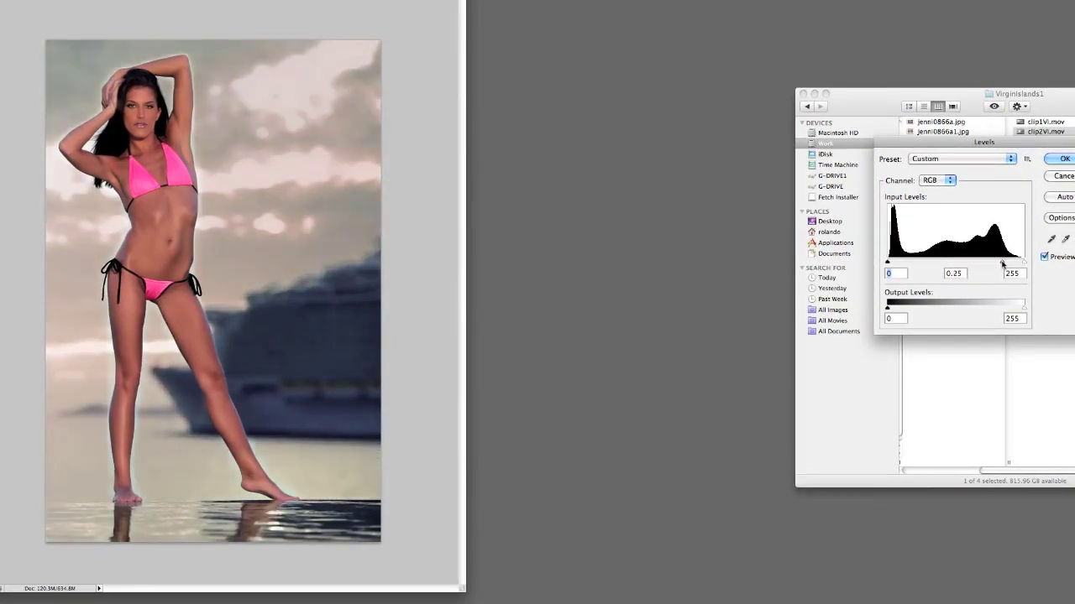
key("Tab")
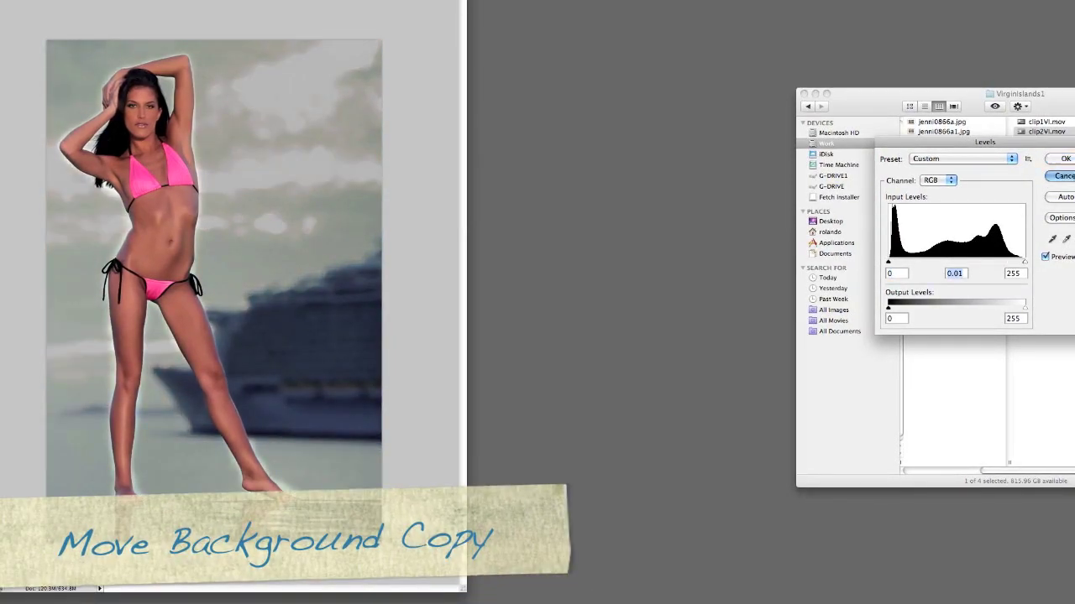
key("Escape")
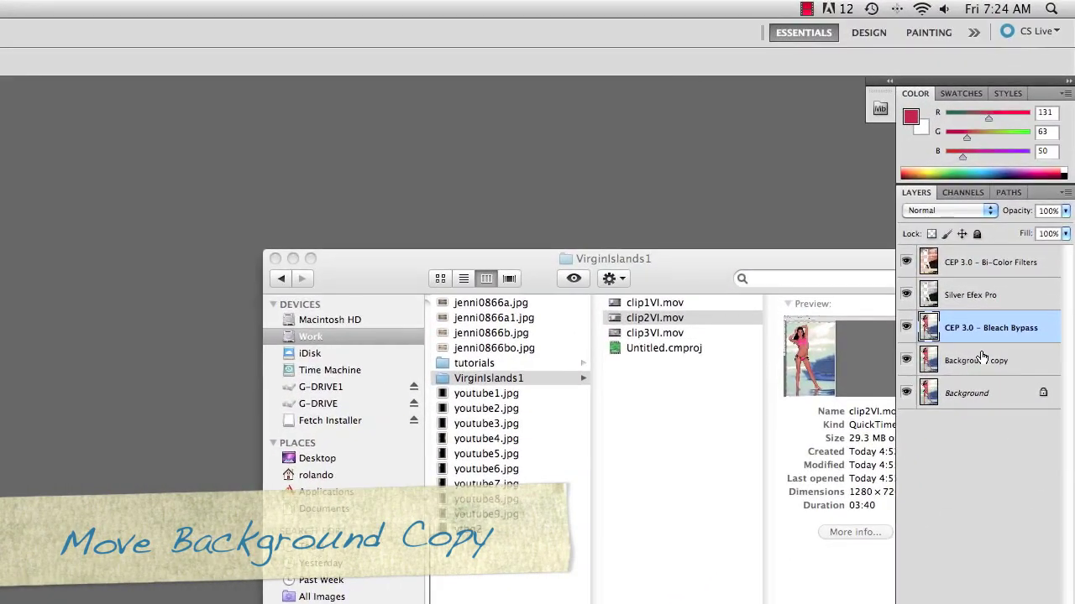
- Move CEP 3.0 – Bleach Bypass to the top of the stack, then try Levels midtones and cancel
left_click(981, 357)
left_click_drag(981, 332, 979, 259)
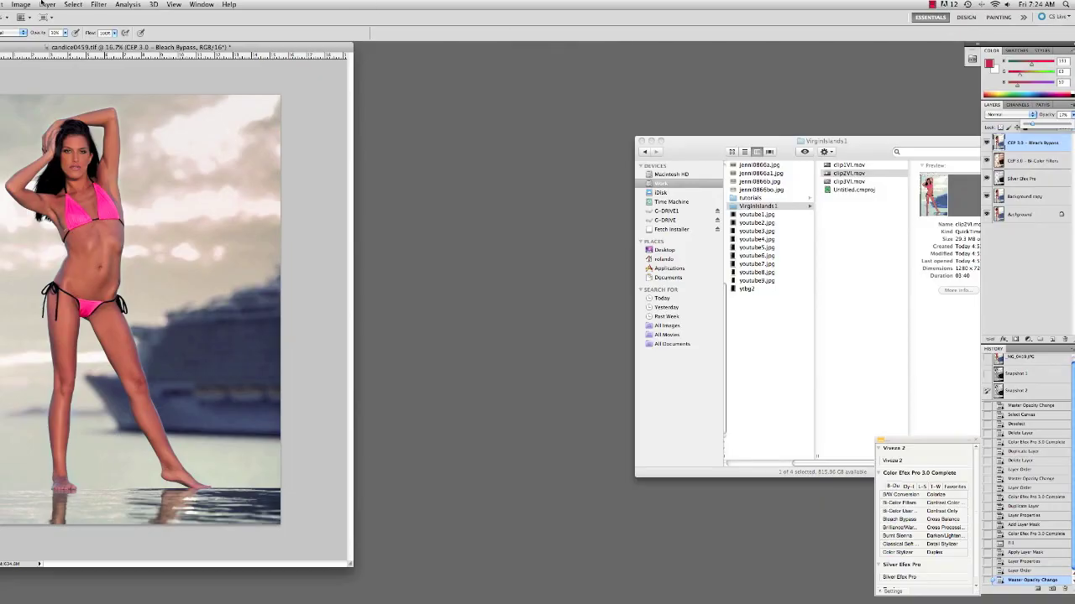
left_click(22, 5)
mouse_move(42, 33)
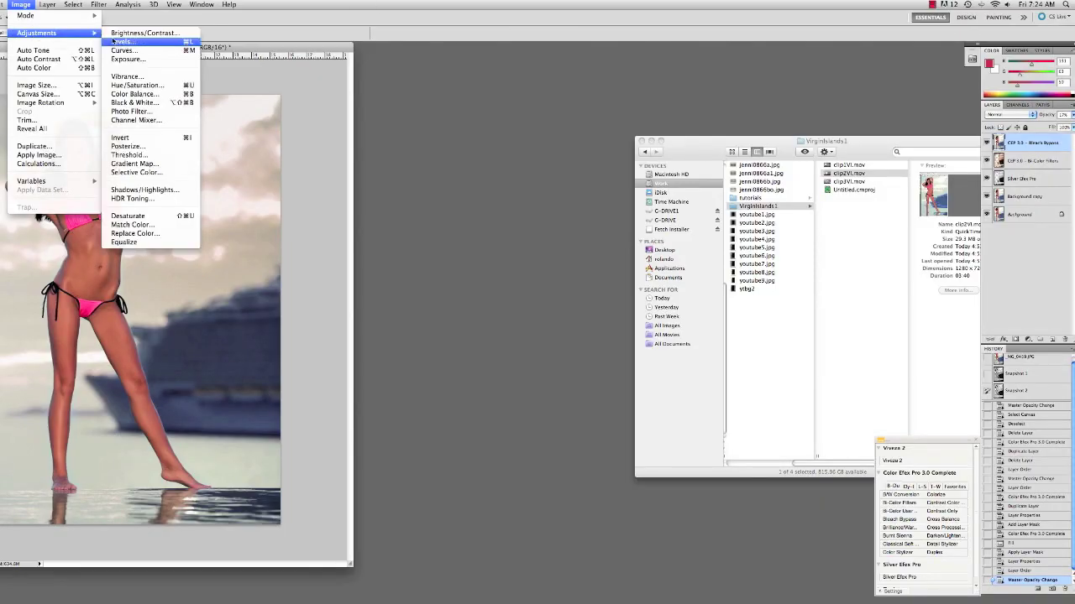
left_click(135, 41)
left_click_drag(771, 286, 804, 287)
left_click(865, 211)
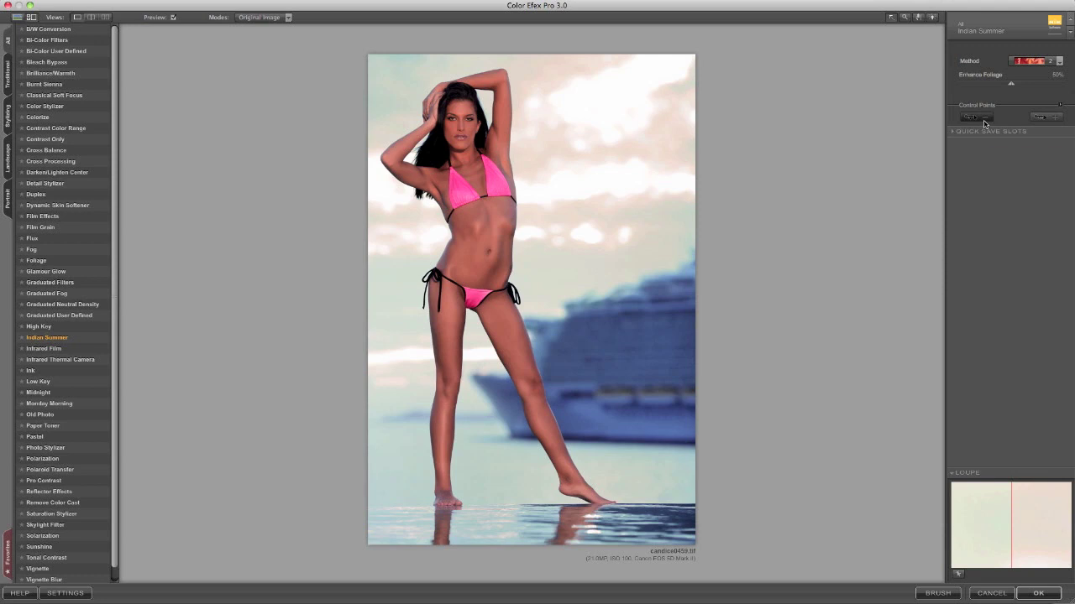
- Raise Enhance Foliage to 67% and place control points on the bikini top, torso and left leg, widening the lower-leg point
left_click_drag(1029, 87, 1032, 87)
left_click(976, 118)
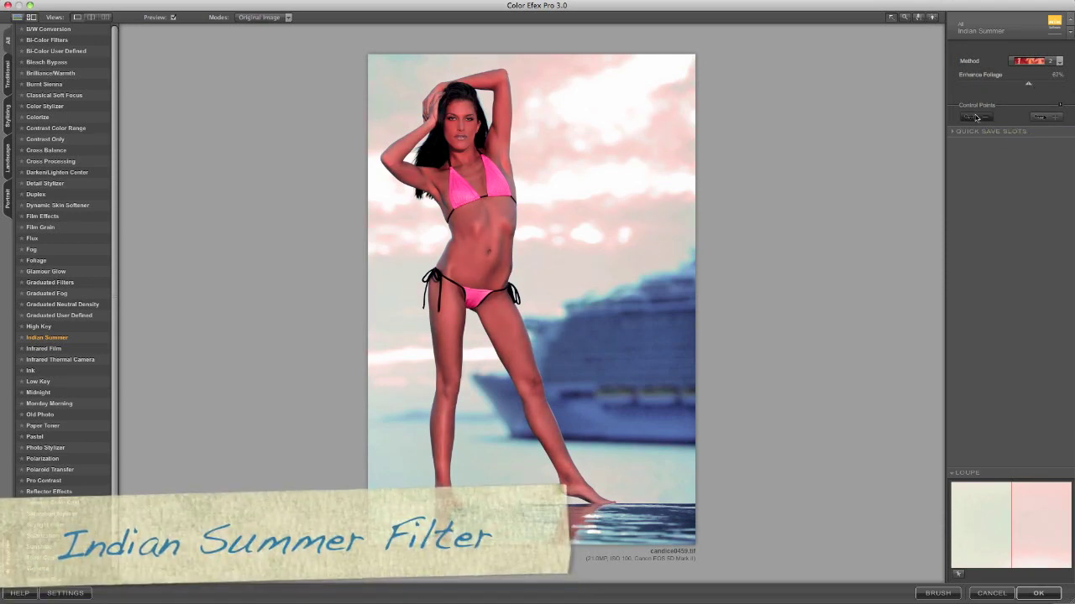
left_click(498, 183)
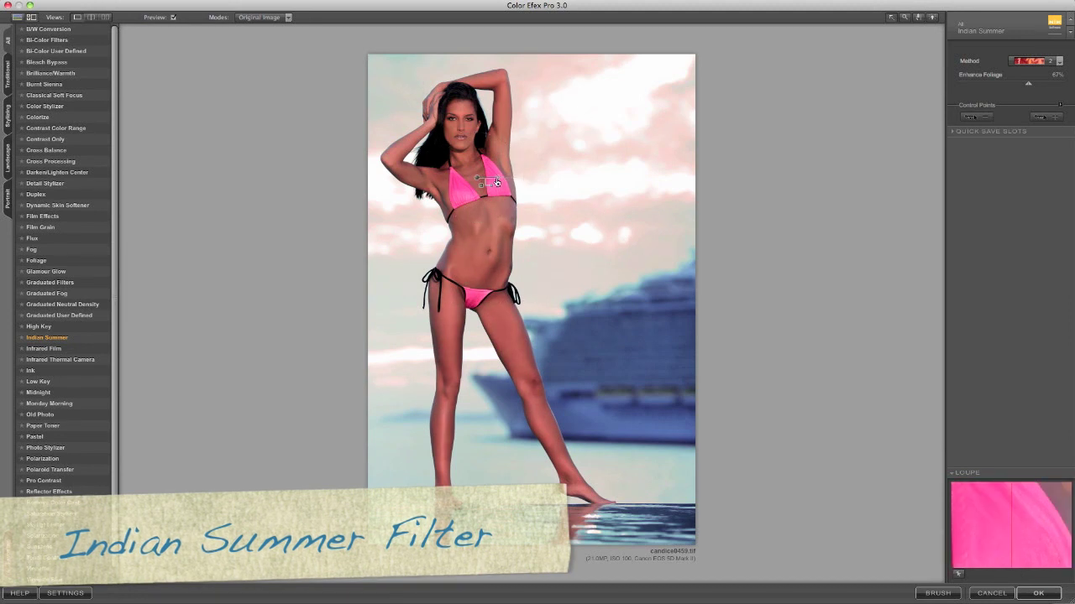
left_click(478, 229)
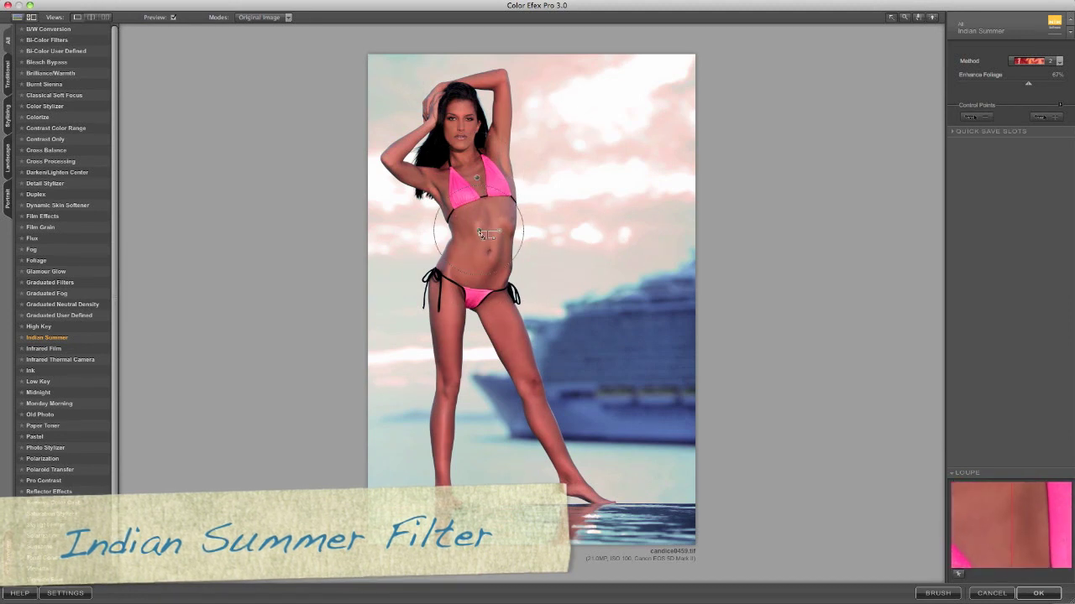
left_click(478, 286)
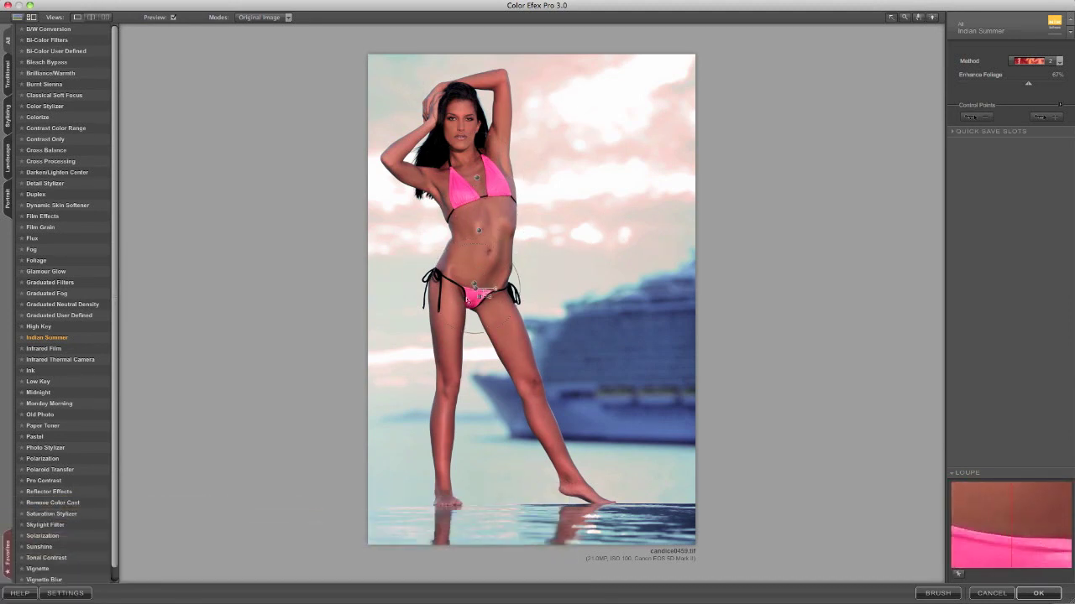
left_click(451, 324)
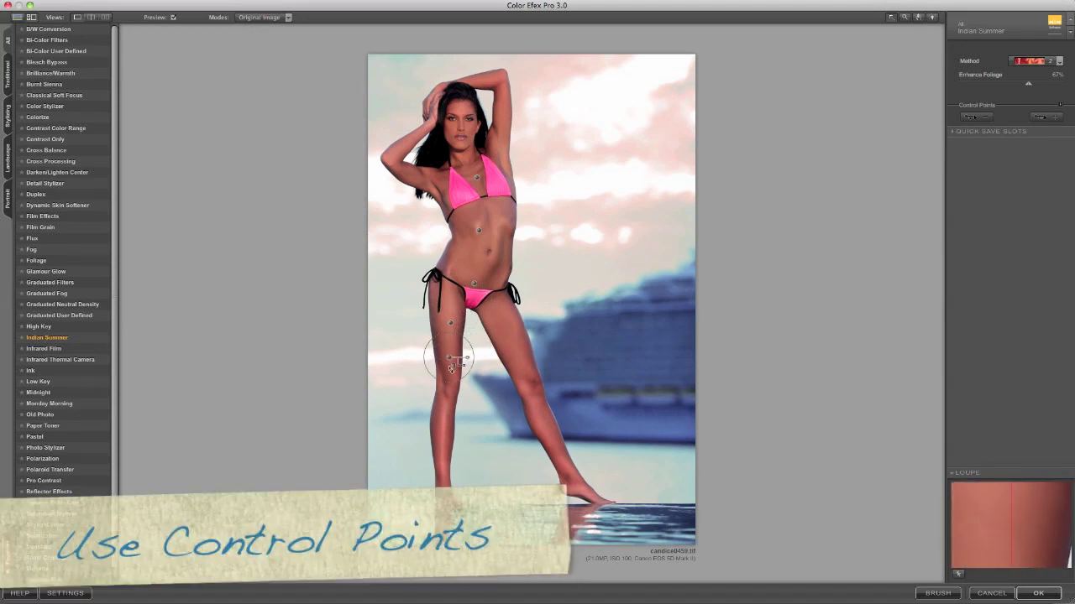
left_click(449, 367)
left_click(447, 404)
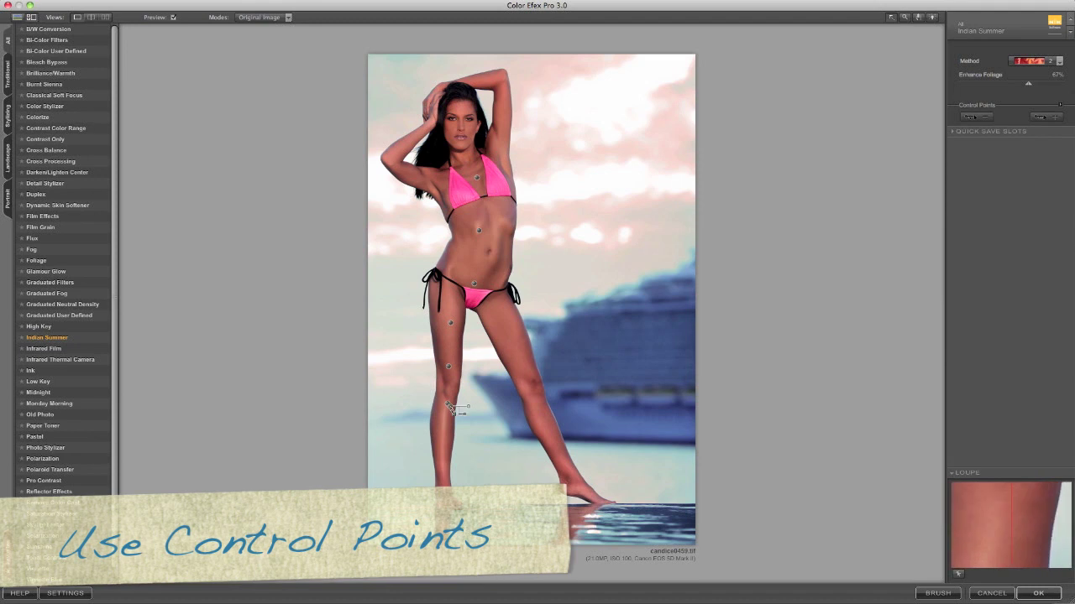
left_click(447, 442)
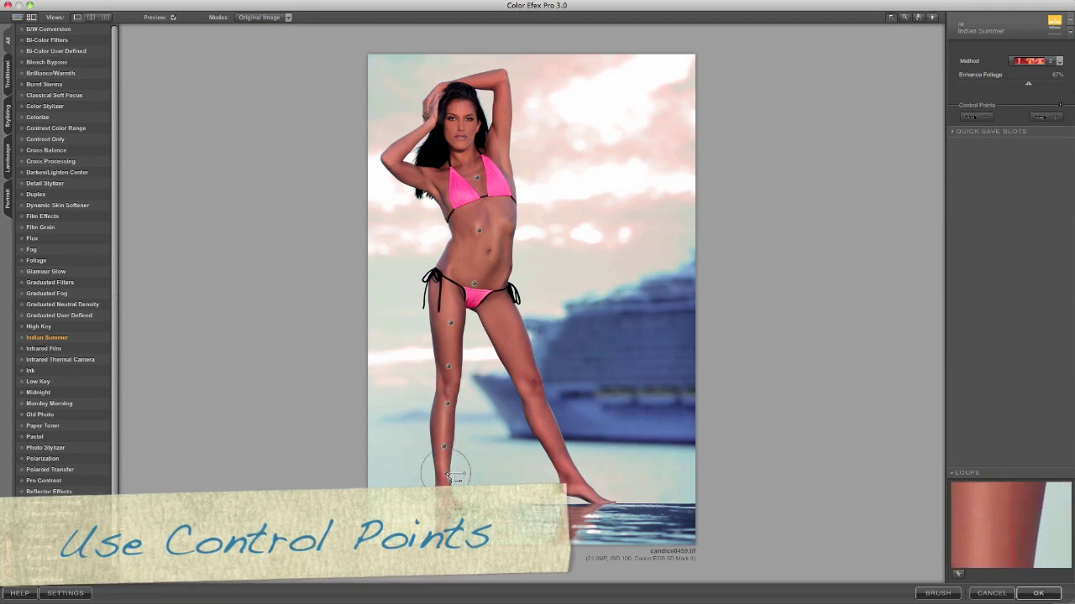
left_click(451, 476)
left_click_drag(451, 478, 466, 478)
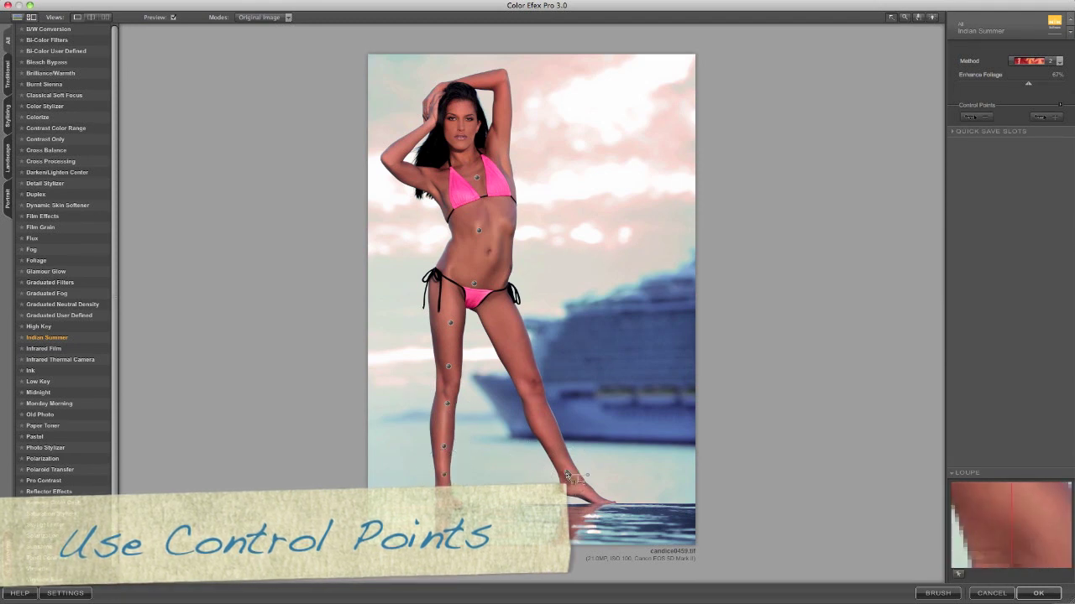
- Add control points on the right leg and raised arm, then apply the Indian Summer filter
left_click(551, 435)
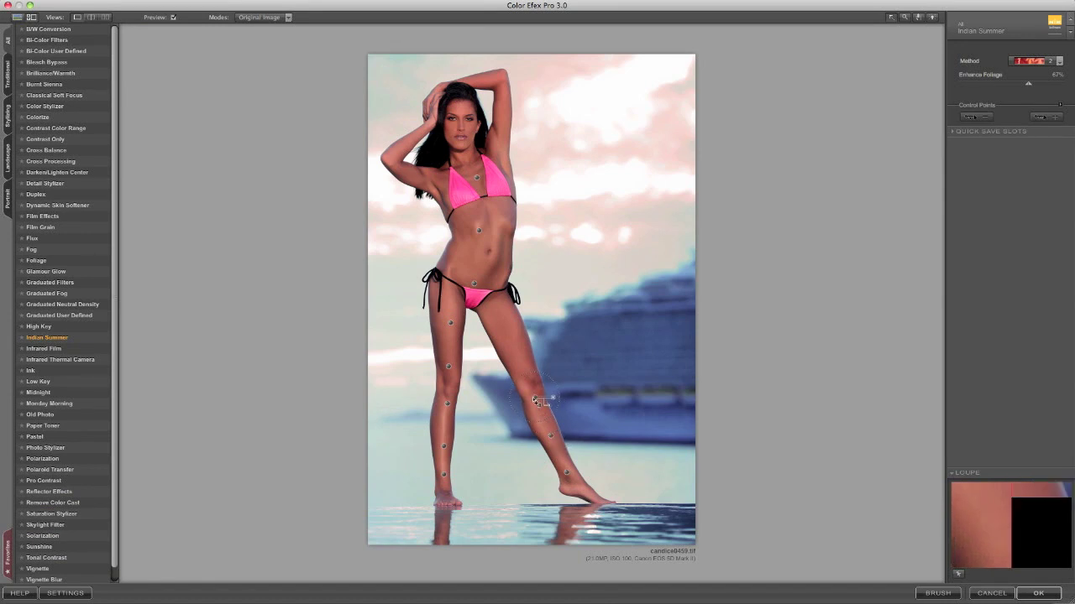
left_click(536, 398)
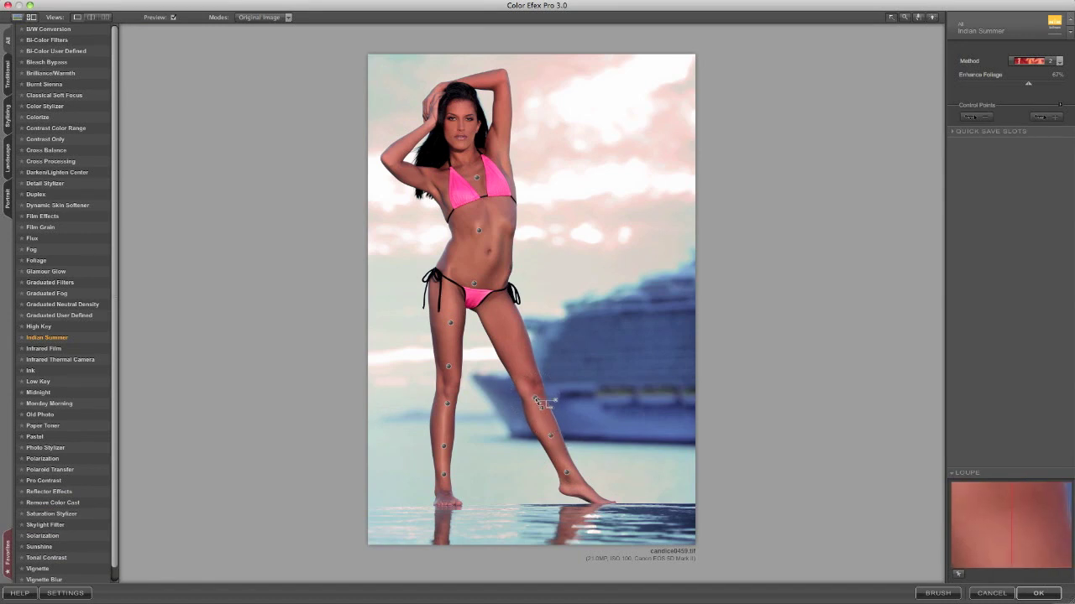
left_click(509, 340)
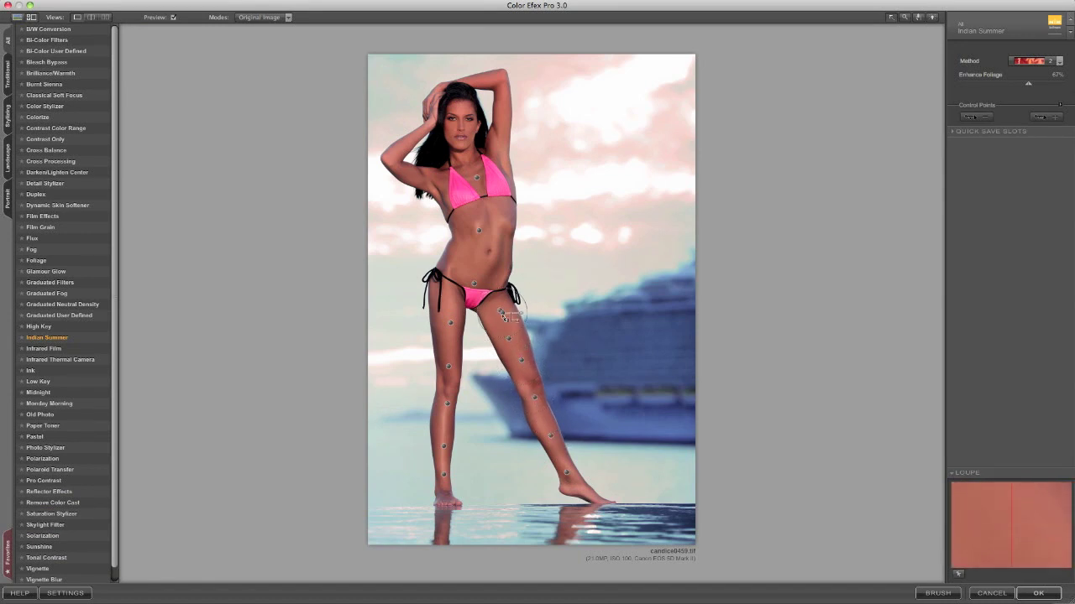
left_click(501, 311)
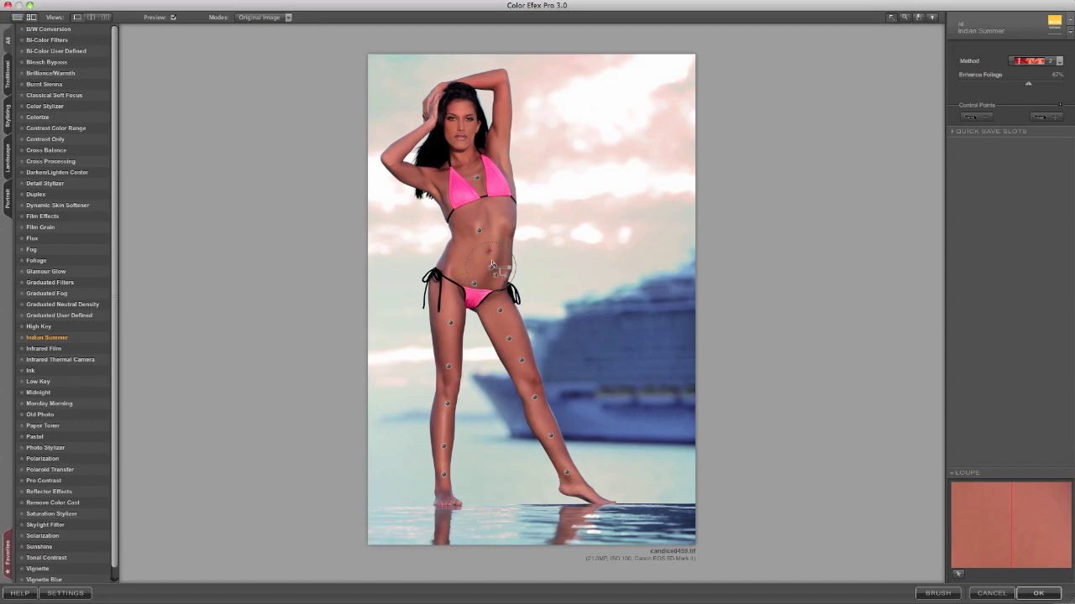
left_click(501, 116)
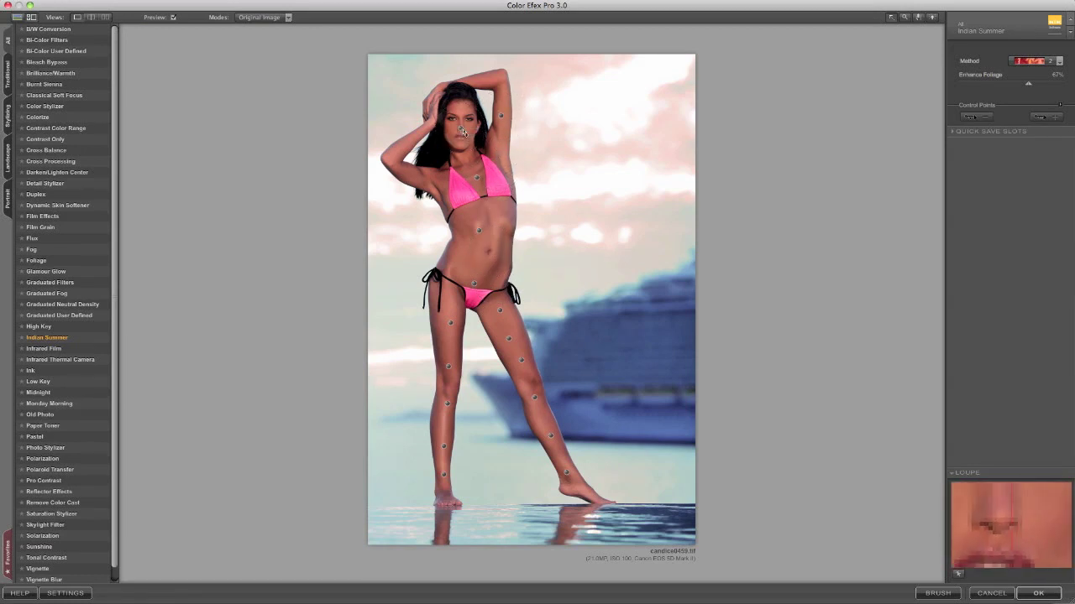
left_click(397, 153)
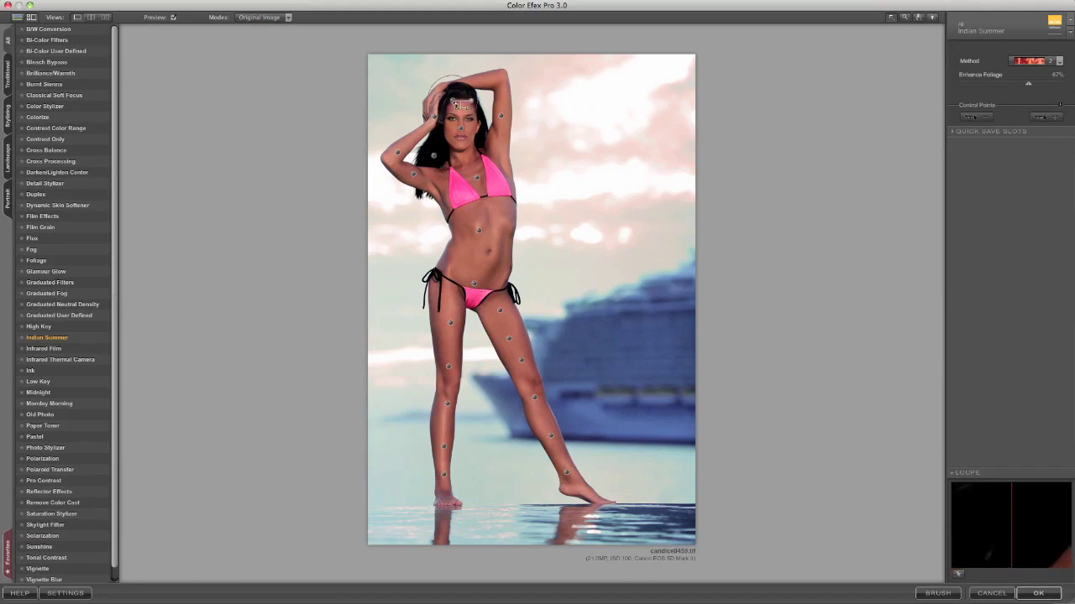
left_click(487, 79)
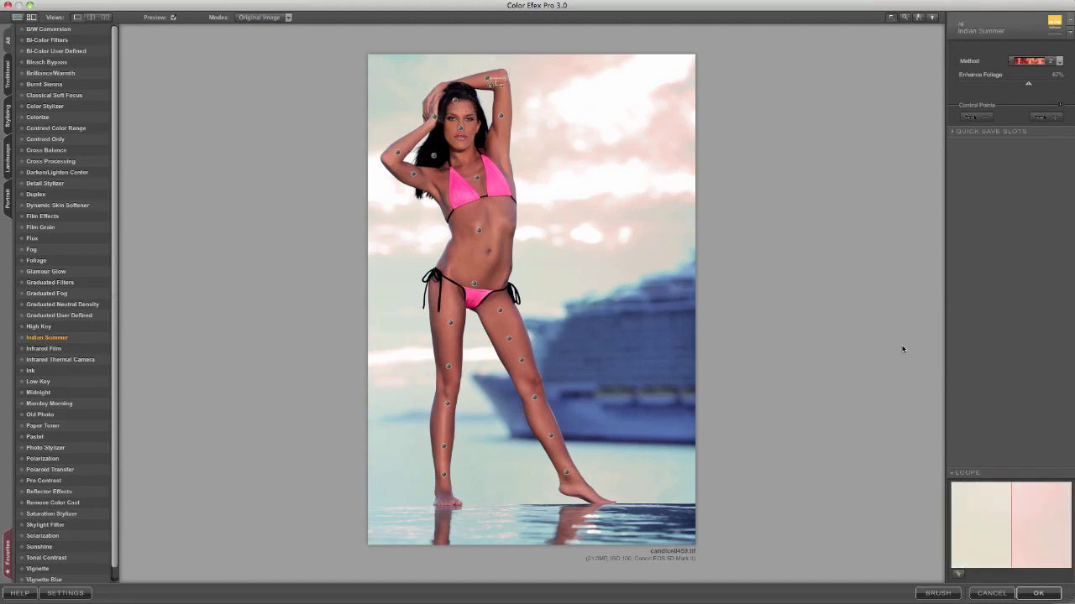
left_click(1033, 596)
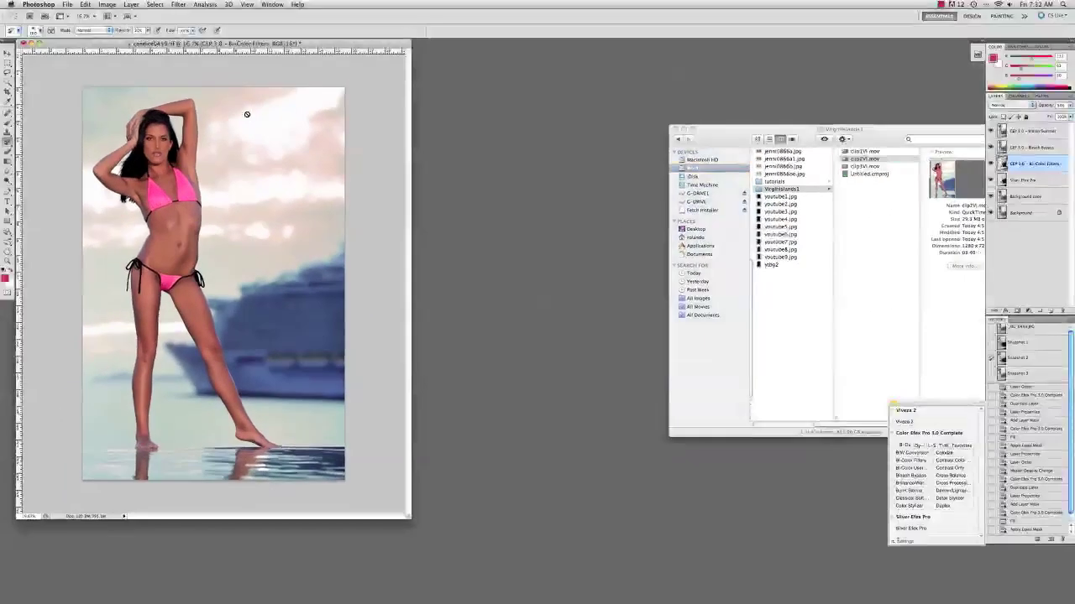
- Apply a Levels adjustment to the Indian Summer result
left_click(107, 5)
mouse_move(126, 31)
left_click(205, 43)
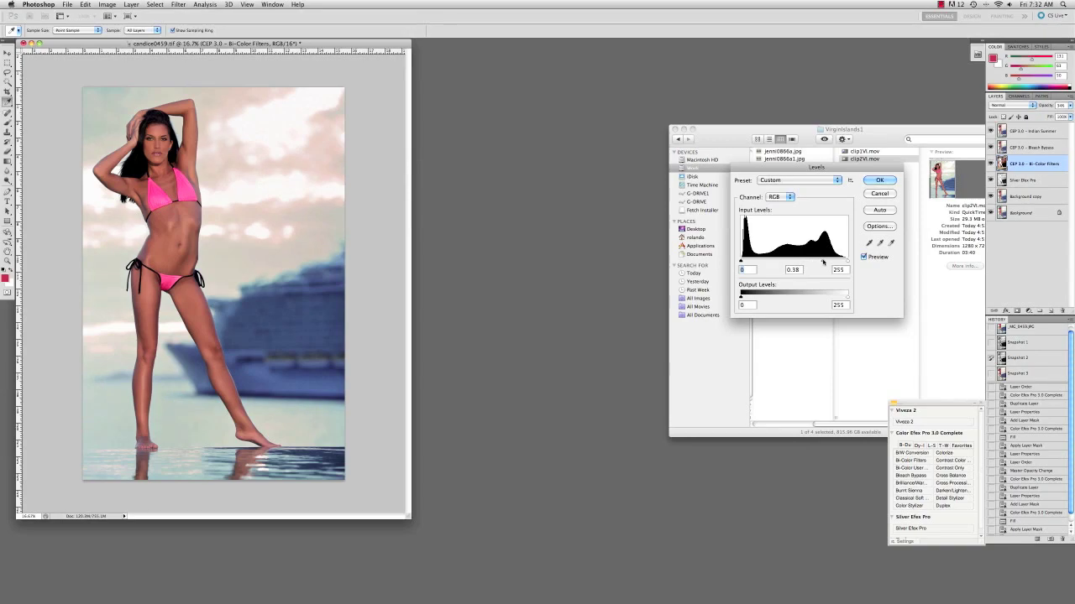
left_click(878, 180)
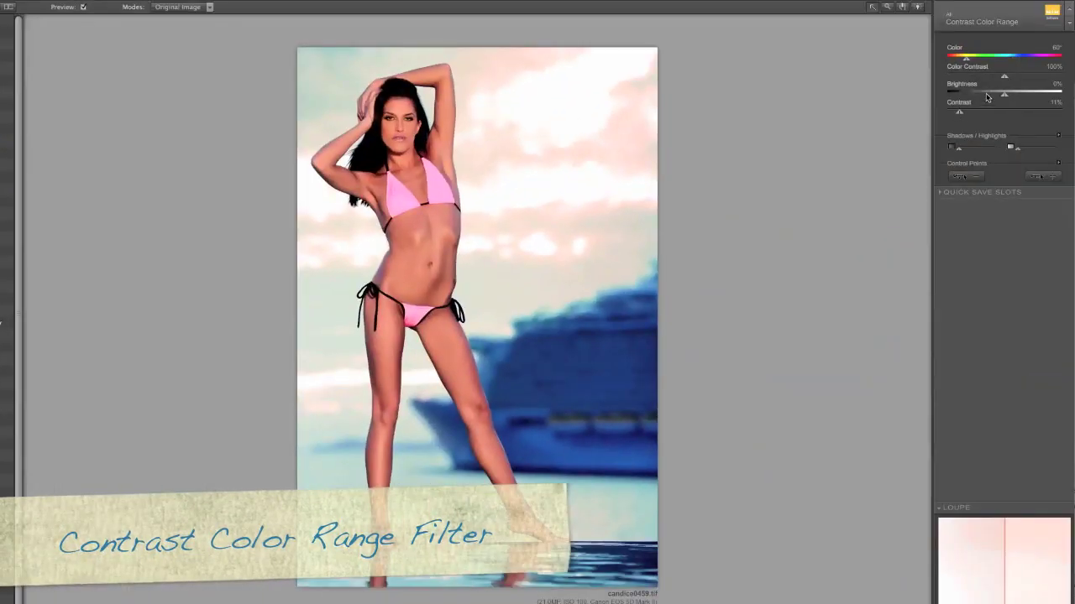
- Slightly darken Contrast Color Range brightness and add control points on the bikini top (shrunk) and neck
mouse_move(1004, 94)
left_mouse_down()
mouse_move(992, 98)
mouse_move(1004, 98)
left_mouse_up()
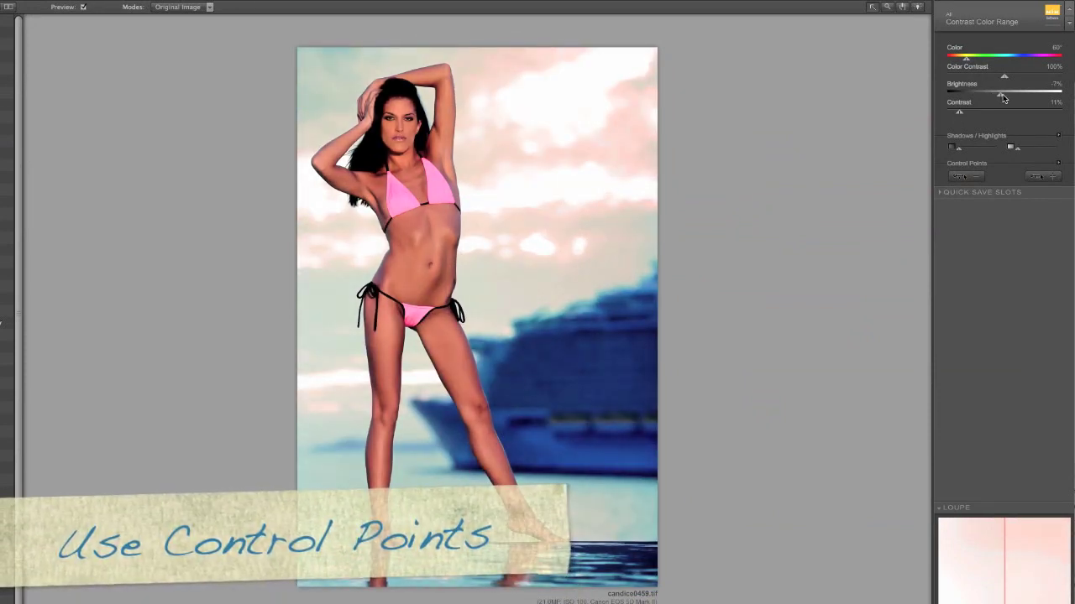
left_click(961, 176)
left_click(439, 195)
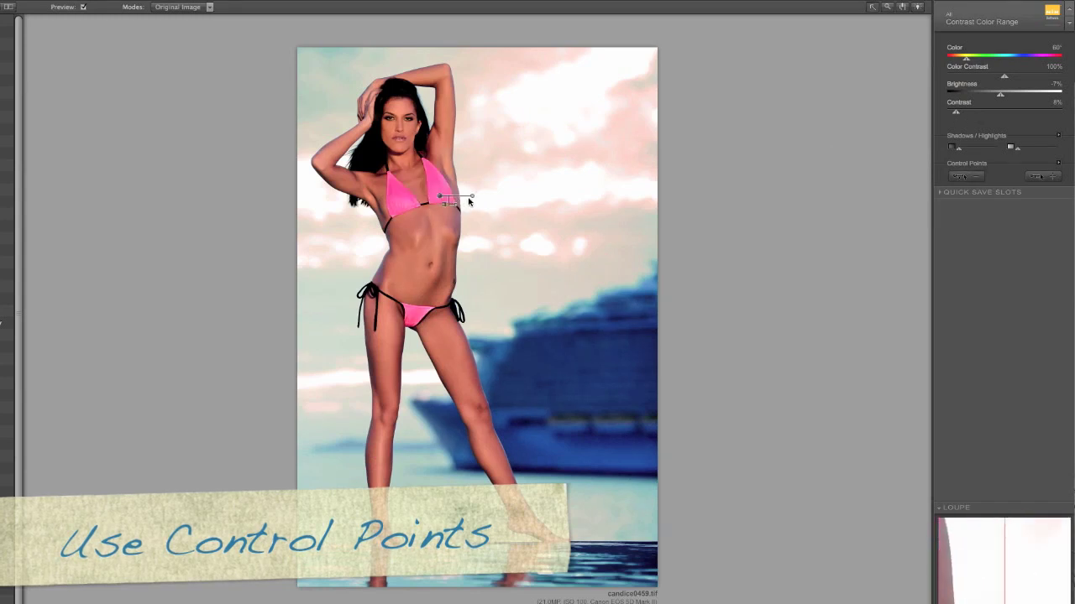
left_click_drag(471, 197, 468, 196)
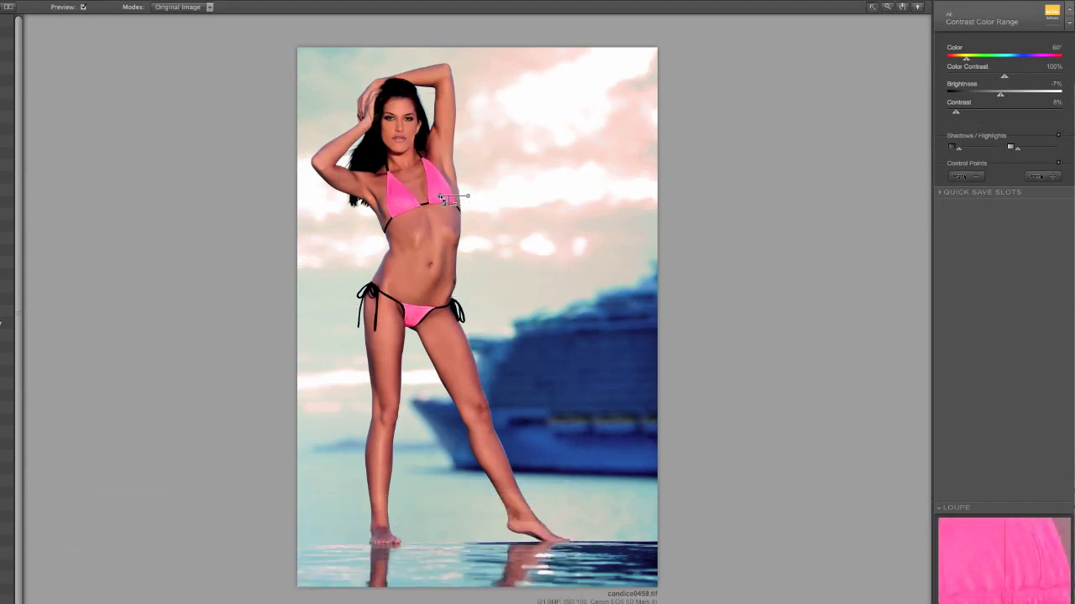
left_click(974, 178)
left_click(376, 158)
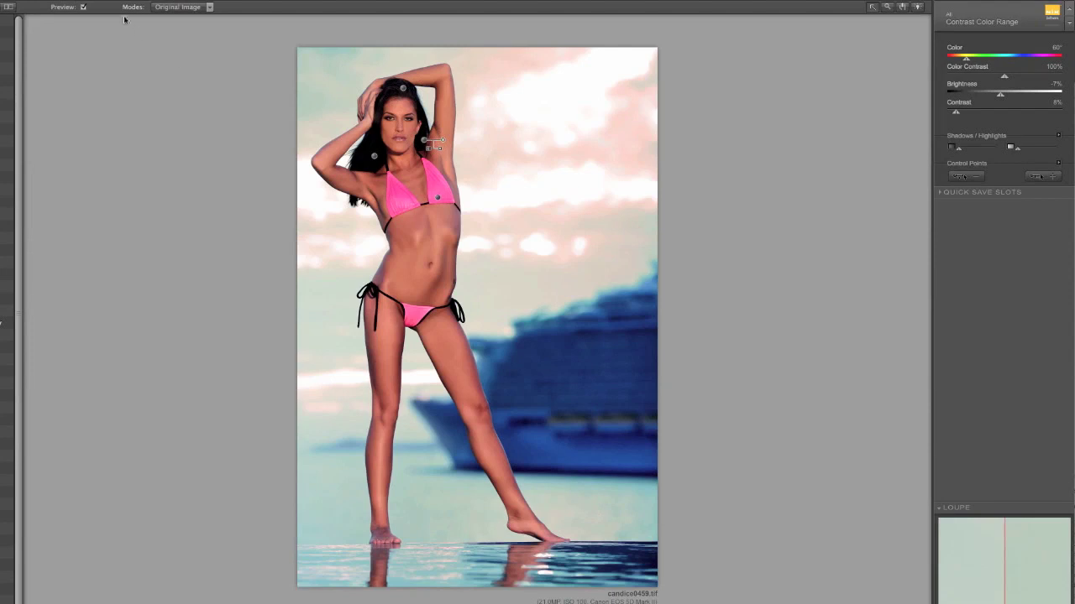
left_click(83, 6)
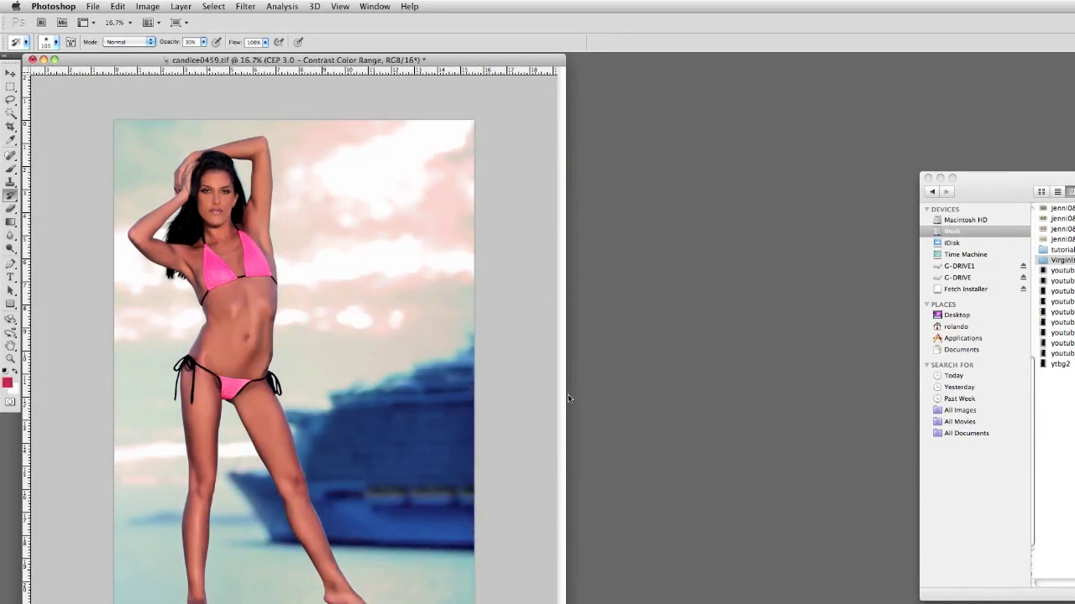
- Darken the midtones to 0.82 with Levels and make Snapshot 5 the history brush source
left_click(148, 6)
mouse_move(168, 36)
left_click(302, 54)
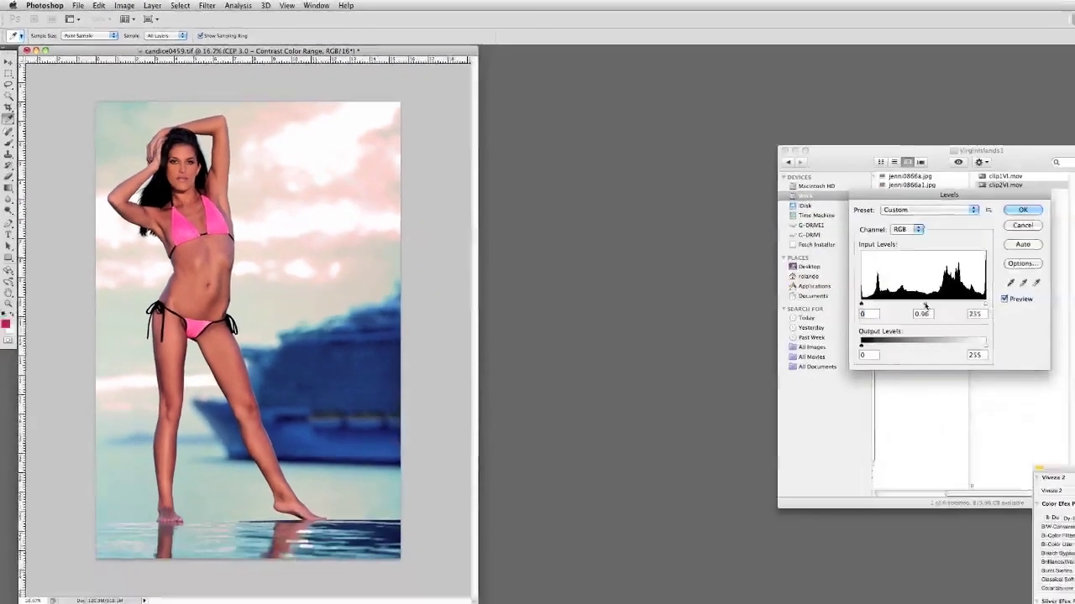
left_click_drag(925, 305, 931, 305)
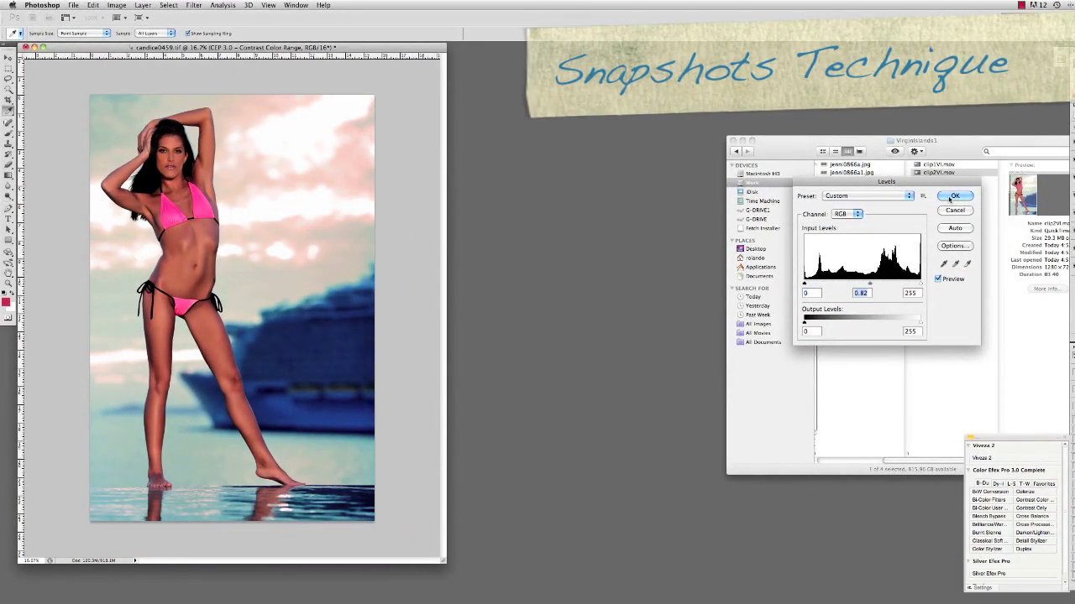
left_click(954, 195)
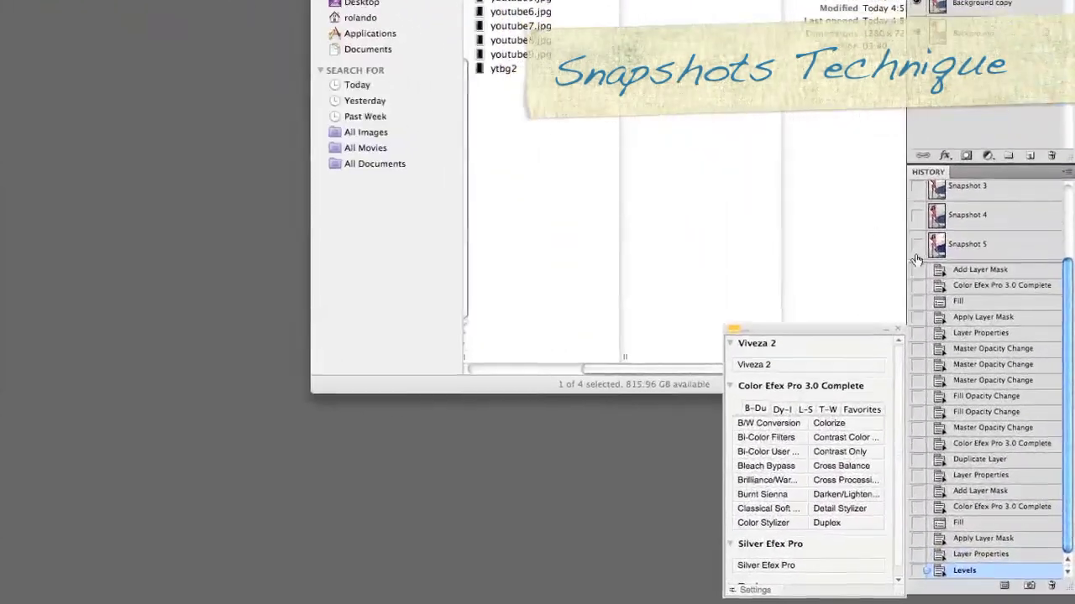
left_click(917, 243)
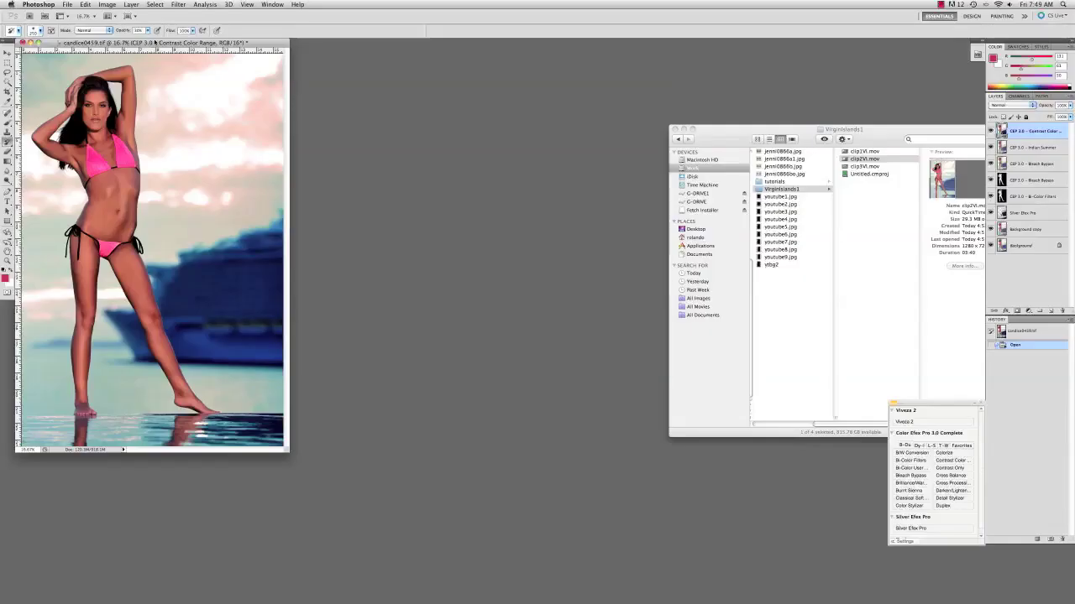
- Reduce the image's saturation with a Hue/Saturation adjustment
left_click(107, 5)
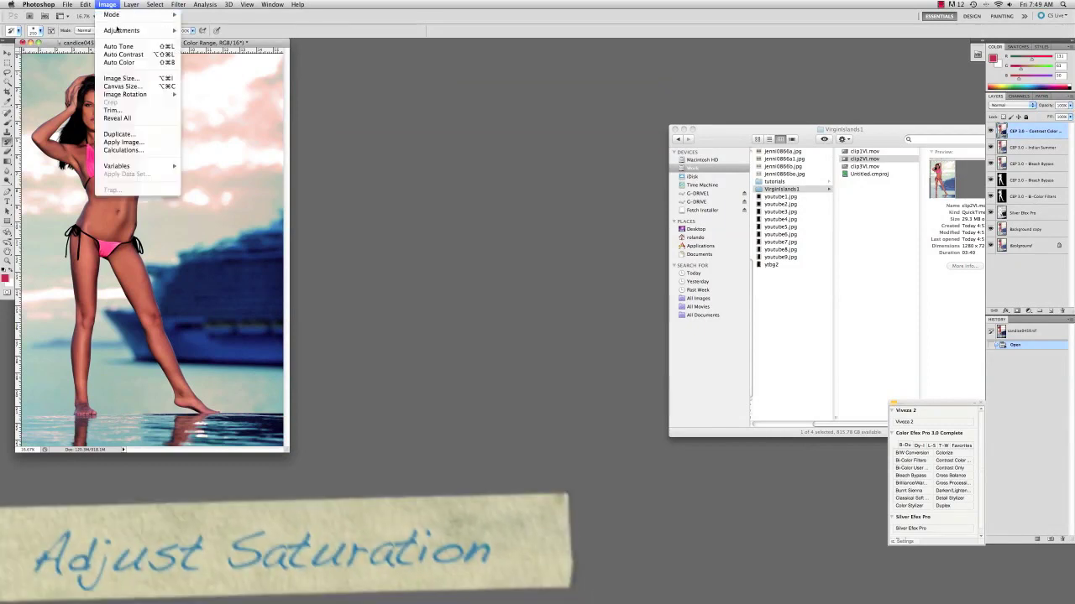
mouse_move(126, 30)
left_click(211, 78)
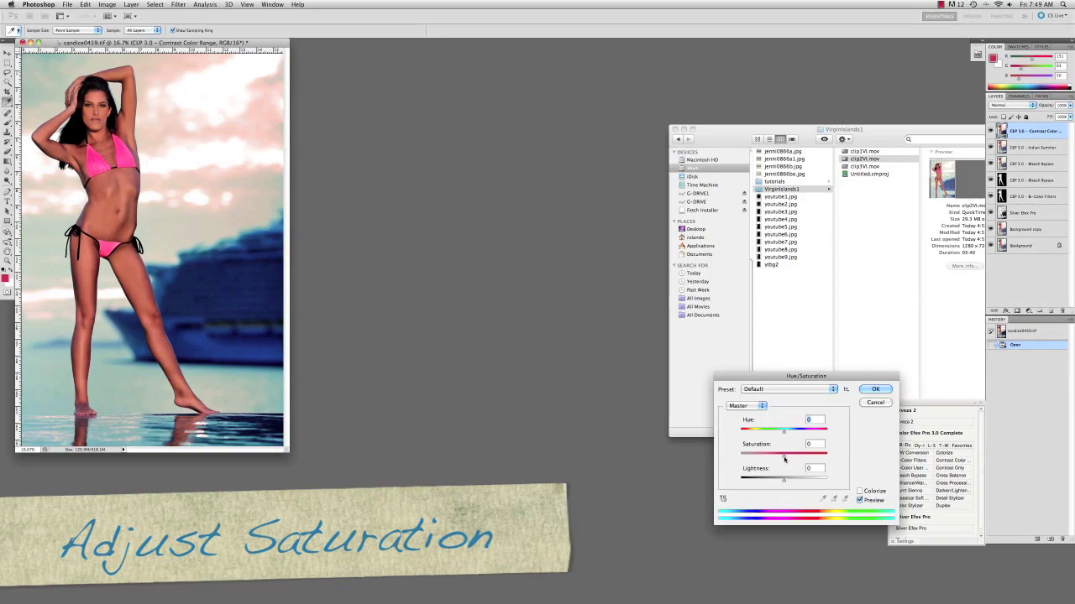
left_click_drag(783, 456, 763, 458)
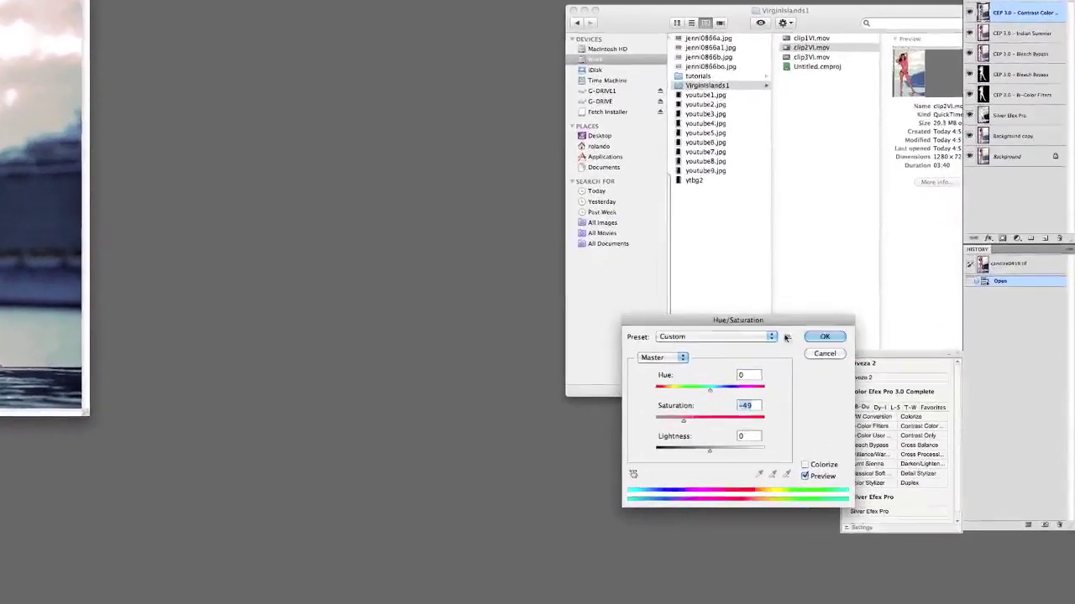
key("Escape")
- Save the desaturated state as Snapshot 1, undo back to the original, and paint desaturation onto the ship
left_click(1031, 496)
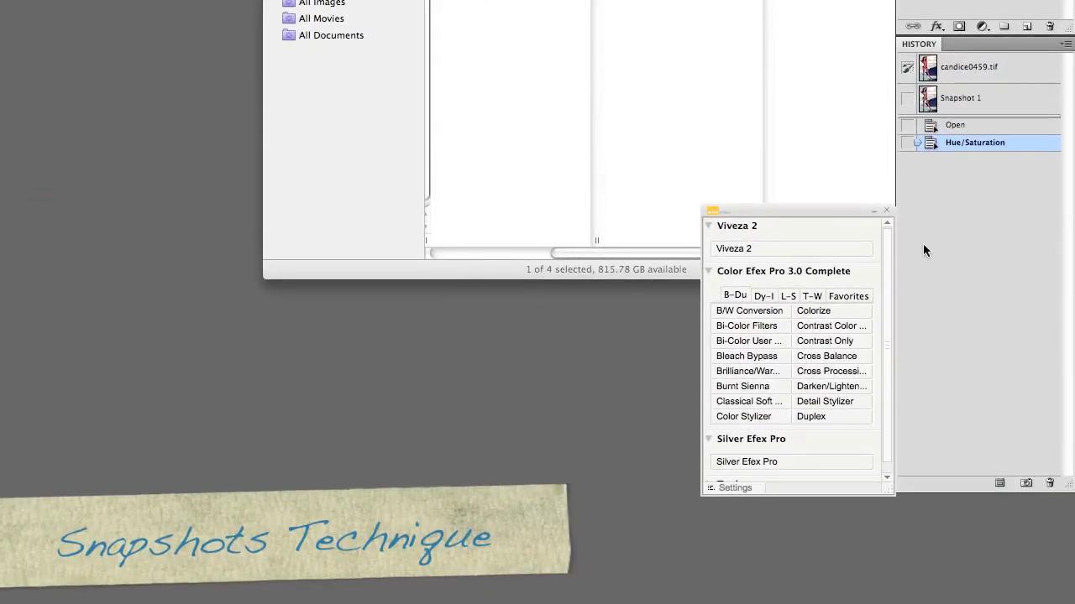
key("super+z")
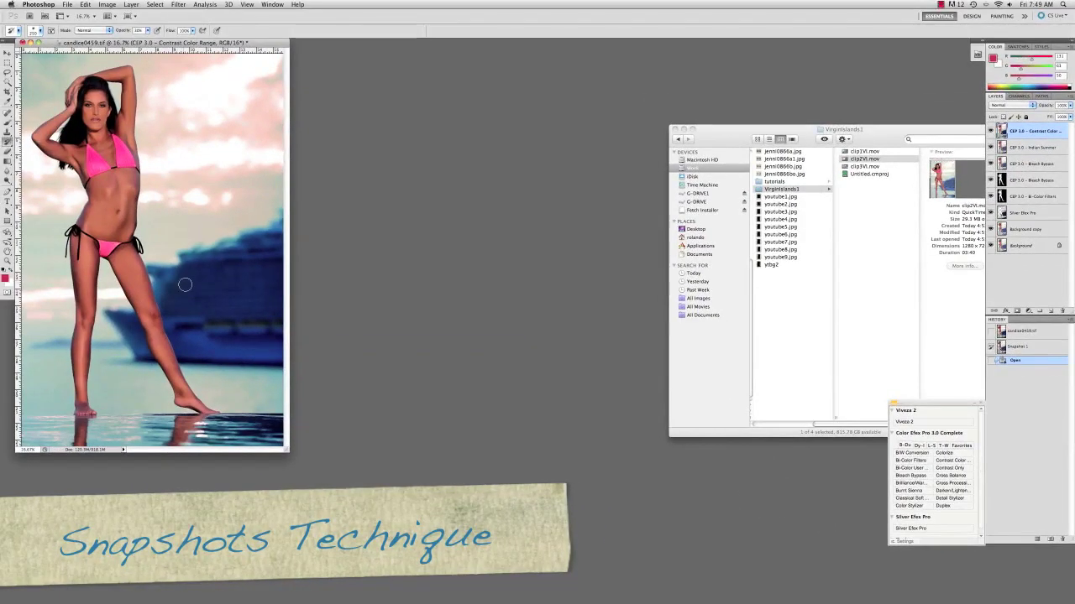
left_click(152, 271)
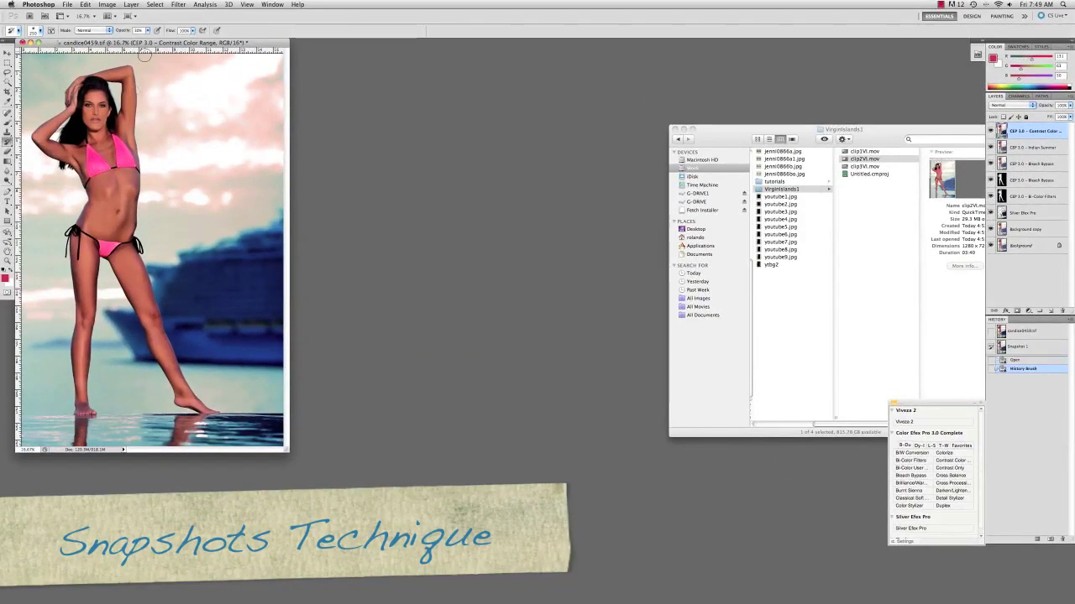